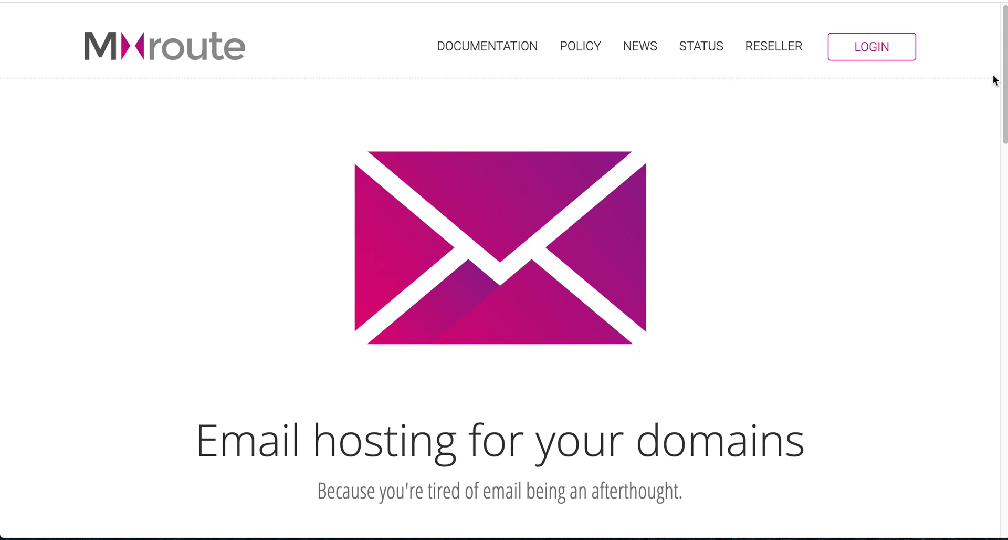
# Step: Browse the MXroute homepage plans and open the Black Friday 2021 deals page
pyautogui.scroll(-1, 1005, 84)
pyautogui.moveTo(1004, 89); pyautogui.dragTo(1006, 394)
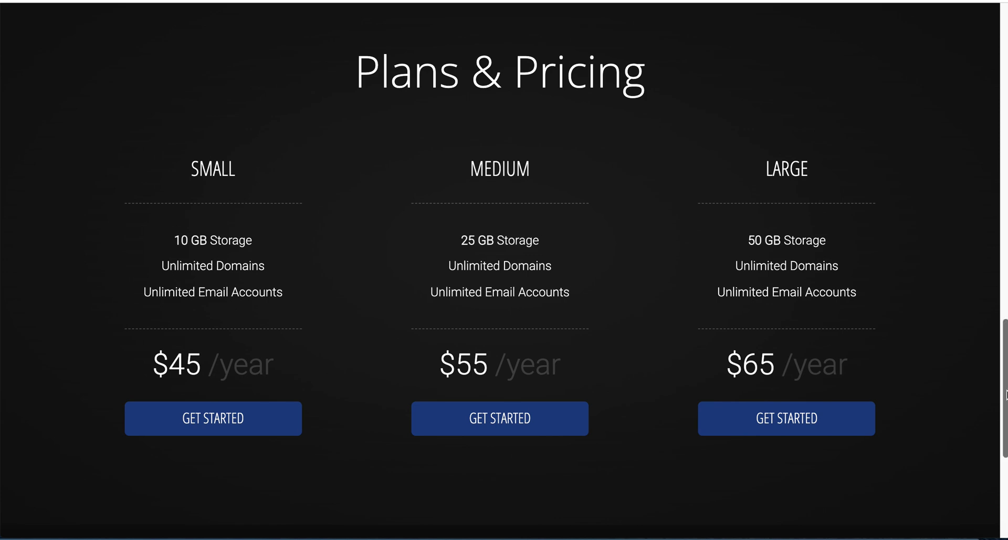
pyautogui.moveTo(1006, 395); pyautogui.dragTo(1005, 192)
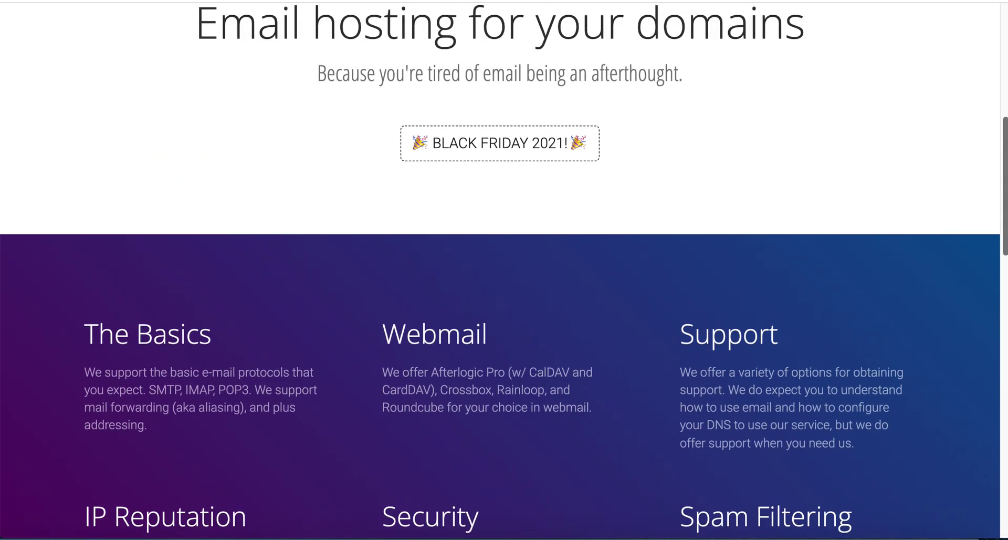
pyautogui.scroll(2, 504, 270)
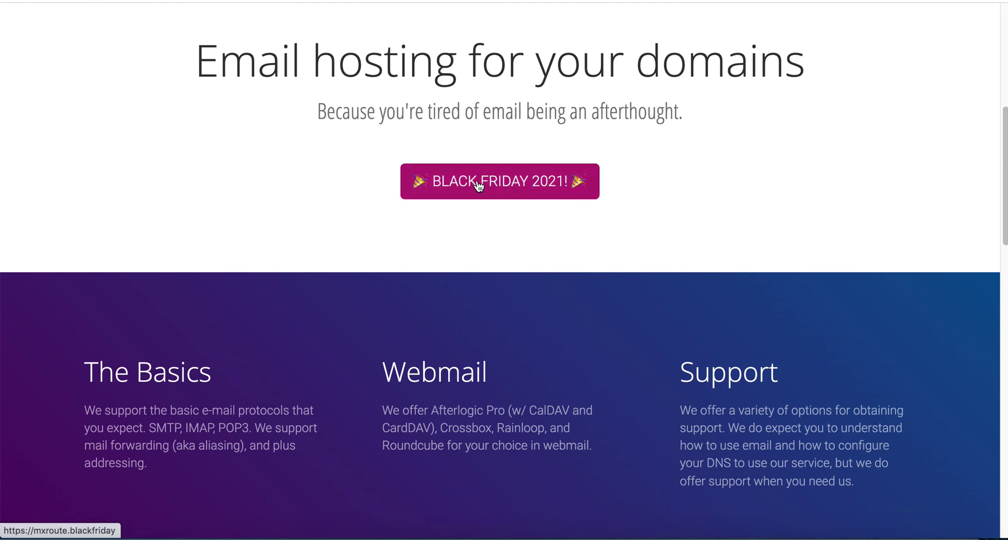
pyautogui.click(478, 184)
pyautogui.moveTo(1006, 90); pyautogui.dragTo(1006, 525)
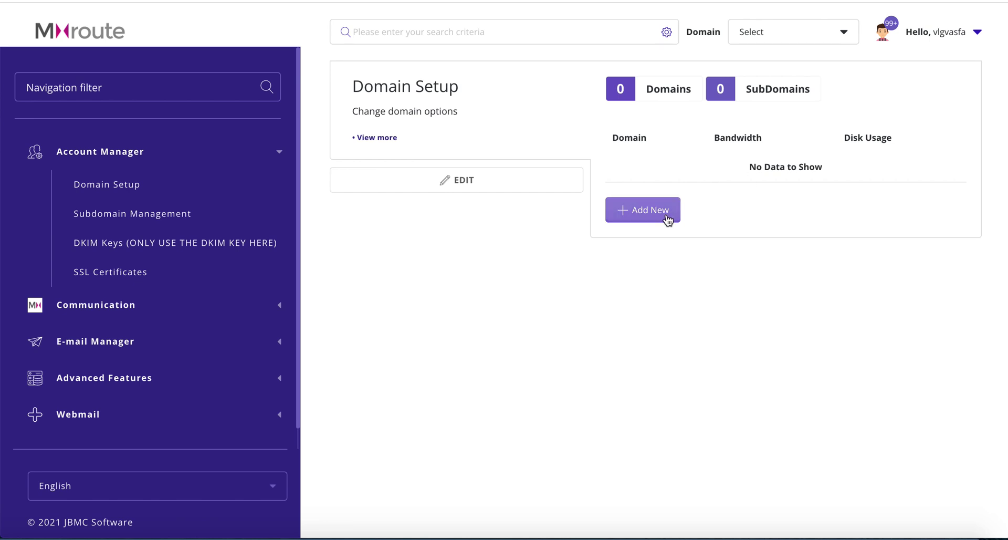
# Step: Add goalofmind.com as a new domain in the control panel
pyautogui.click(97, 190)
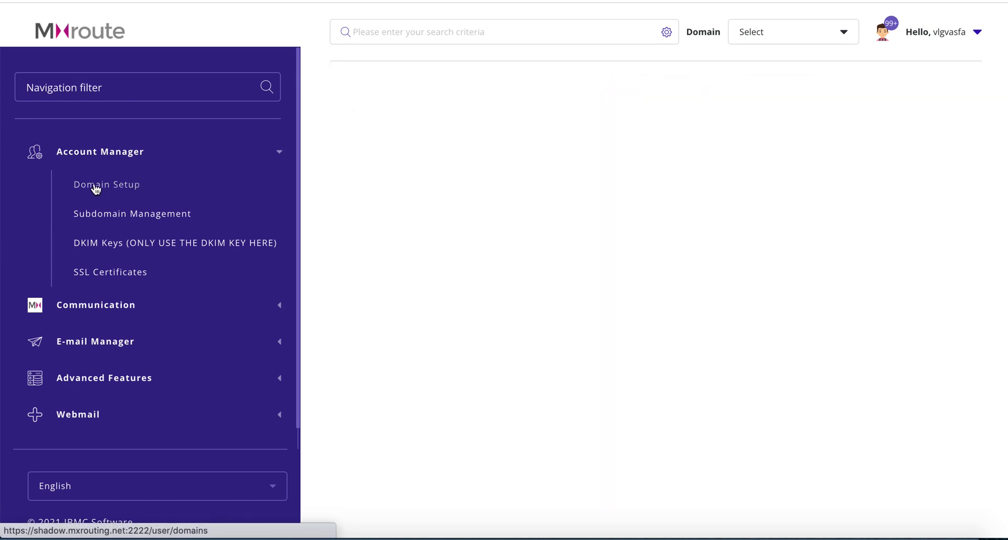
pyautogui.click(576, 152)
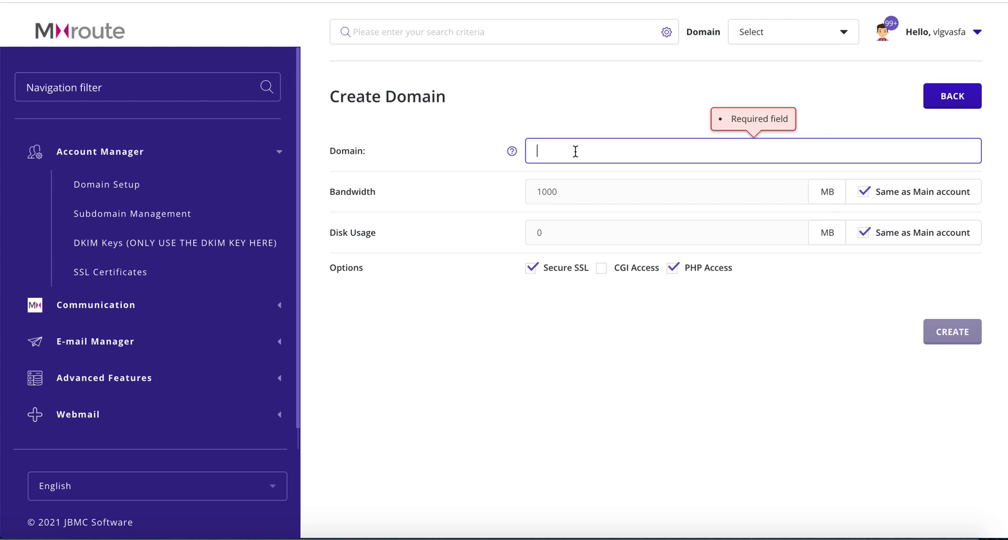
pyautogui.write('goal')
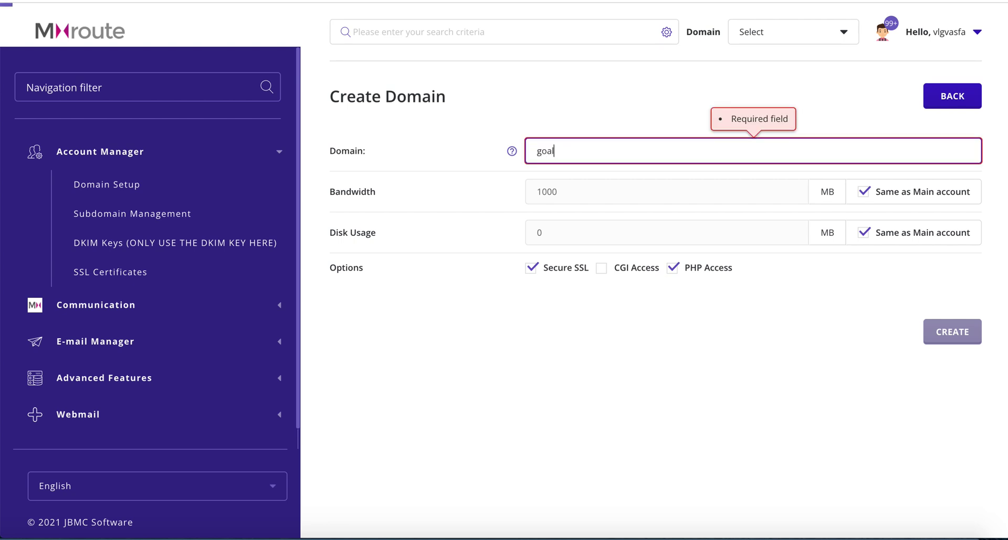
pyautogui.write('ofmi')
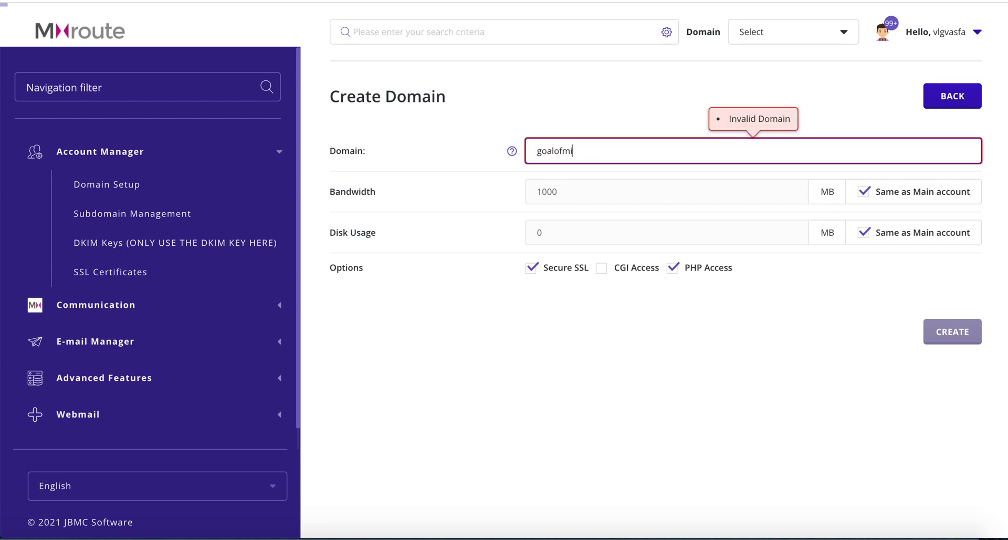
pyautogui.write('nd.com')
pyautogui.click(947, 335)
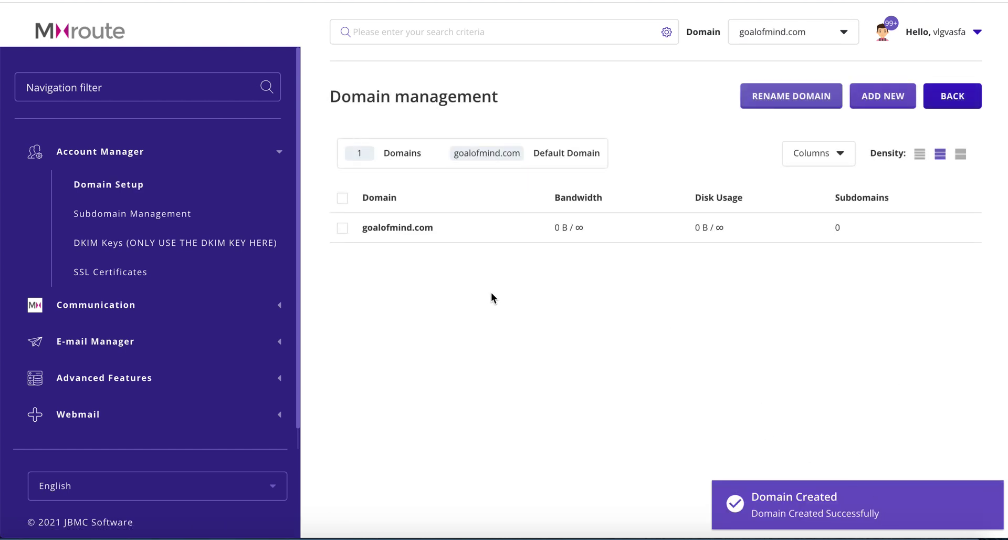
# Step: Go to goalofmind.com's E-mail Accounts list and bring up the Create Mail Account form
pyautogui.click(385, 229)
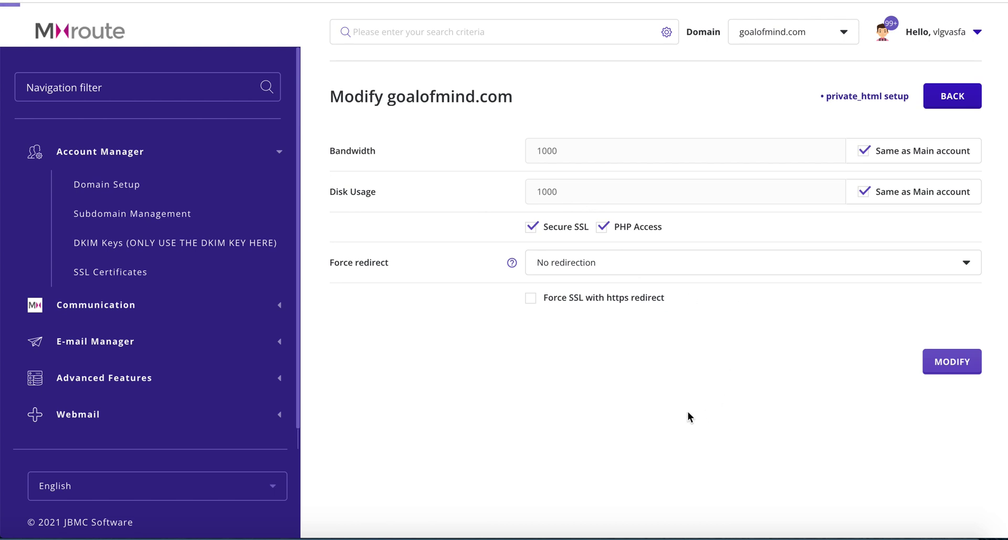
pyautogui.click(113, 344)
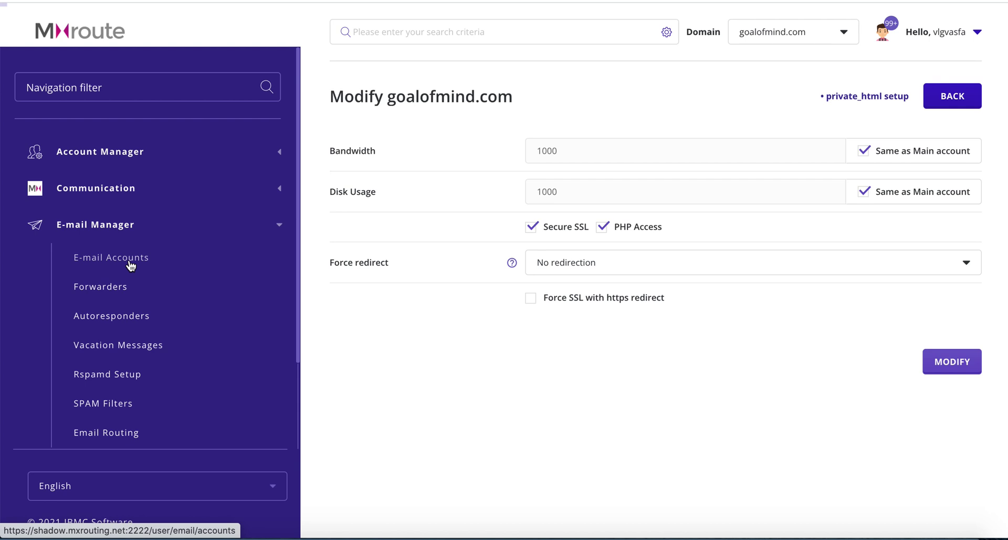
pyautogui.click(129, 263)
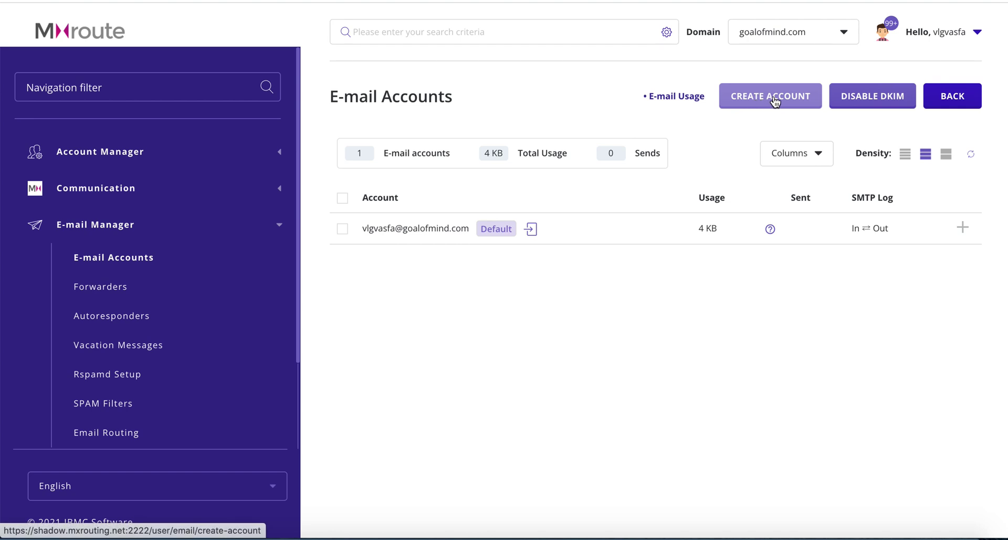
pyautogui.click(766, 100)
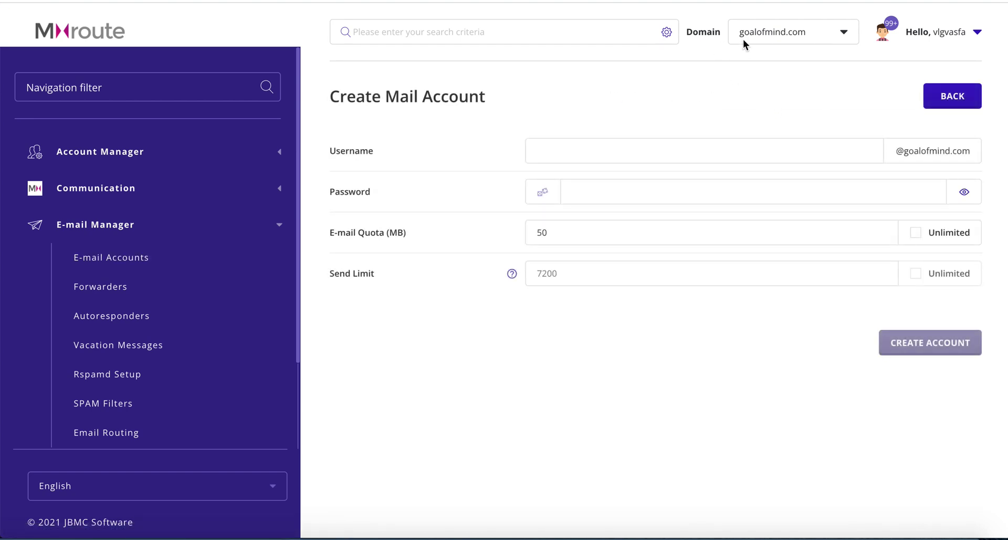
pyautogui.click(838, 33)
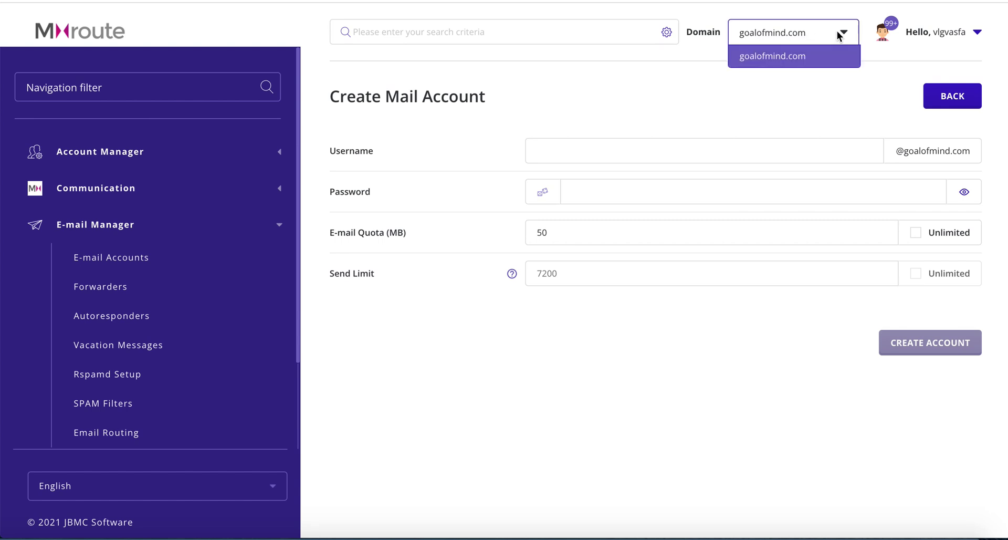
pyautogui.click(798, 58)
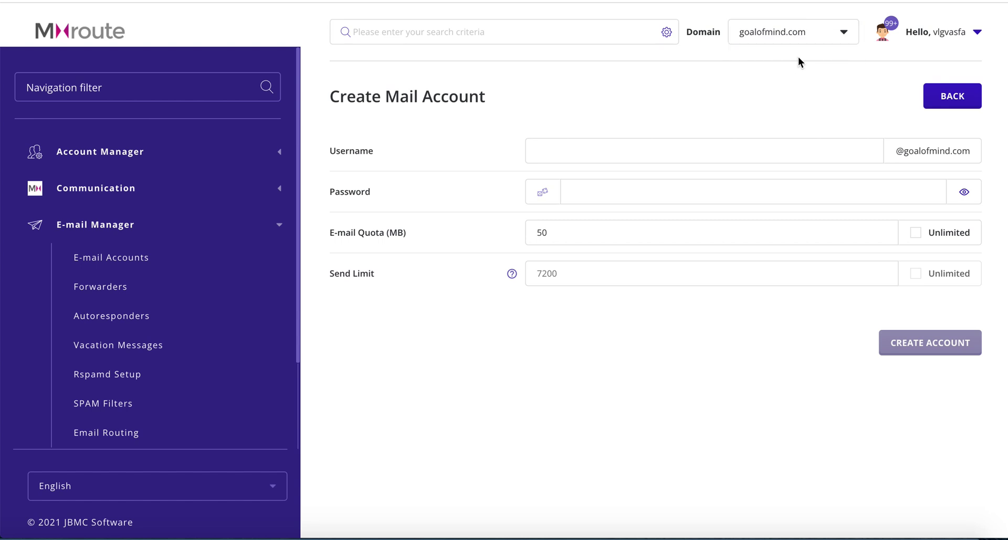
pyautogui.click(773, 37)
pyautogui.click(670, 90)
pyautogui.click(563, 149)
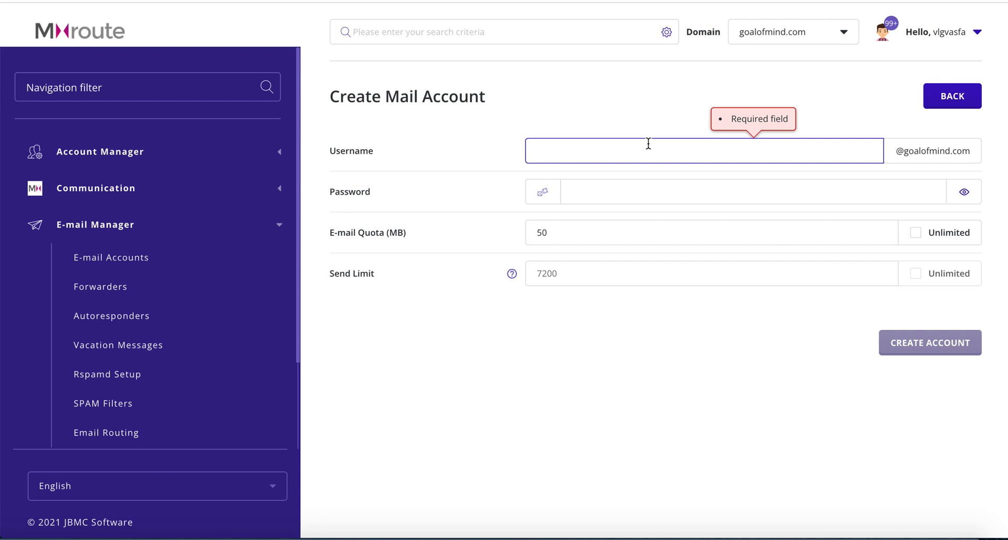
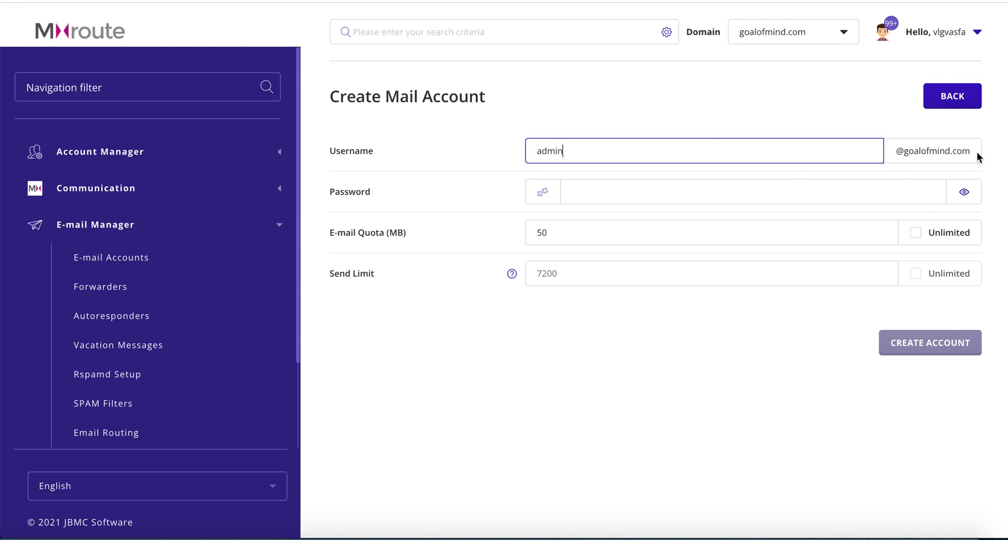
pyautogui.click(723, 113)
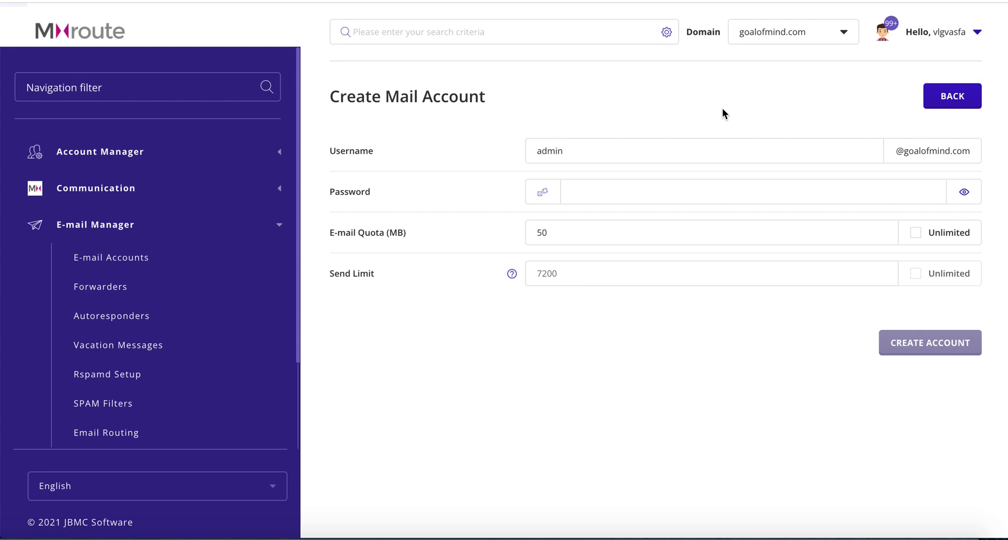
pyautogui.click(617, 197)
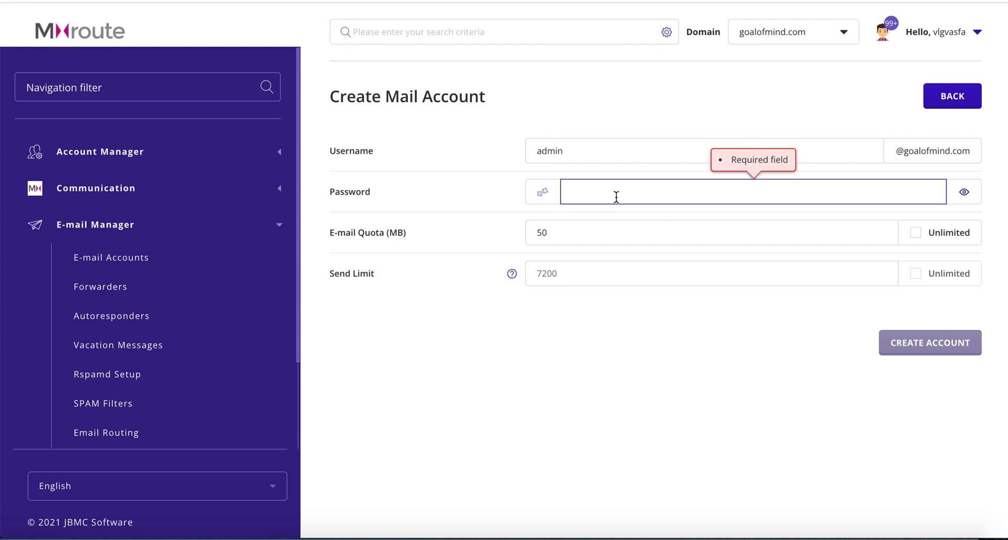
pyautogui.write('••••••')
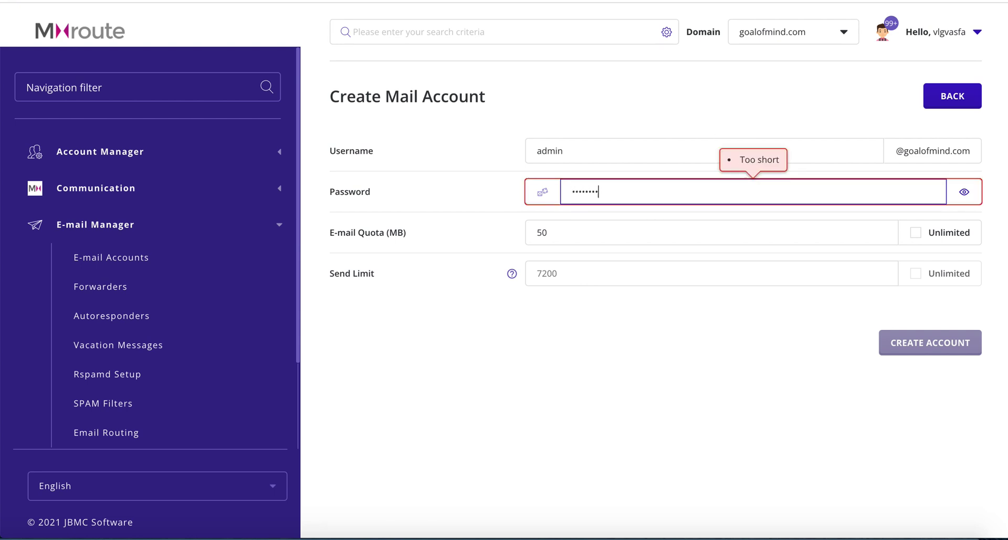
pyautogui.write('••••')
pyautogui.write('•••')
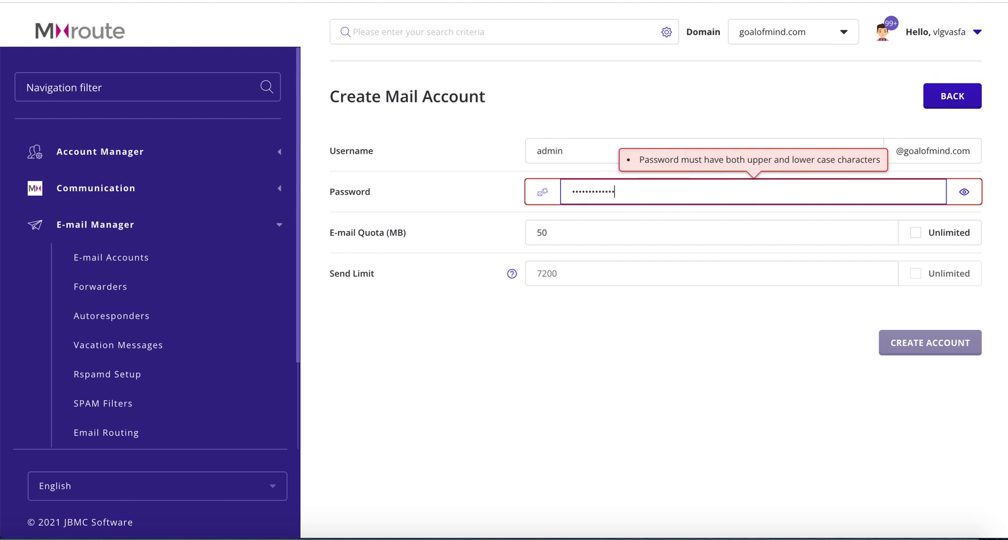
pyautogui.press('BackSpace')
pyautogui.press('BackSpace')
pyautogui.press('BackSpace')
pyautogui.press('BackSpace')
pyautogui.press('BackSpace')
pyautogui.press('BackSpace')
pyautogui.press('BackSpace')
pyautogui.press('BackSpace')
pyautogui.press('BackSpace')
pyautogui.press('BackSpace')
pyautogui.write('•')
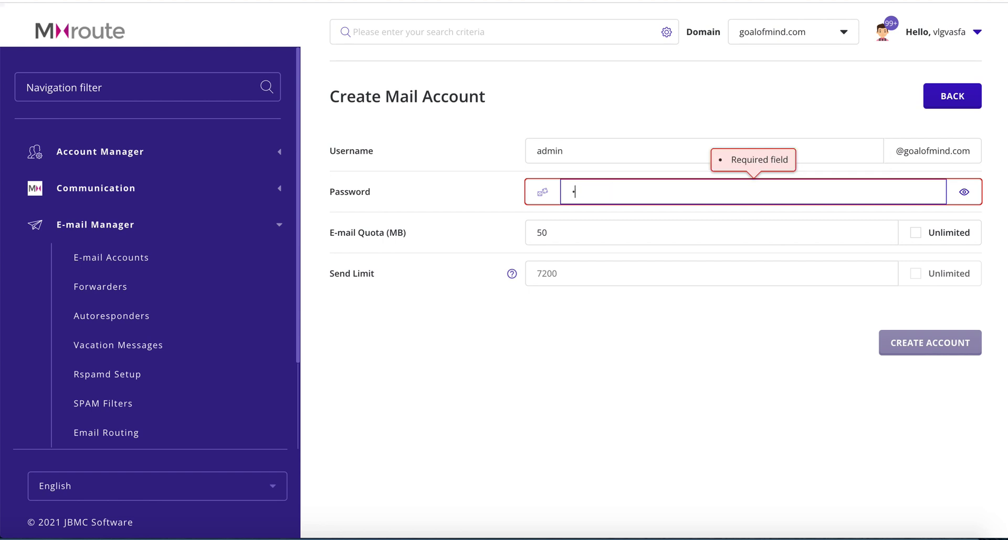
pyautogui.write('••••••••')
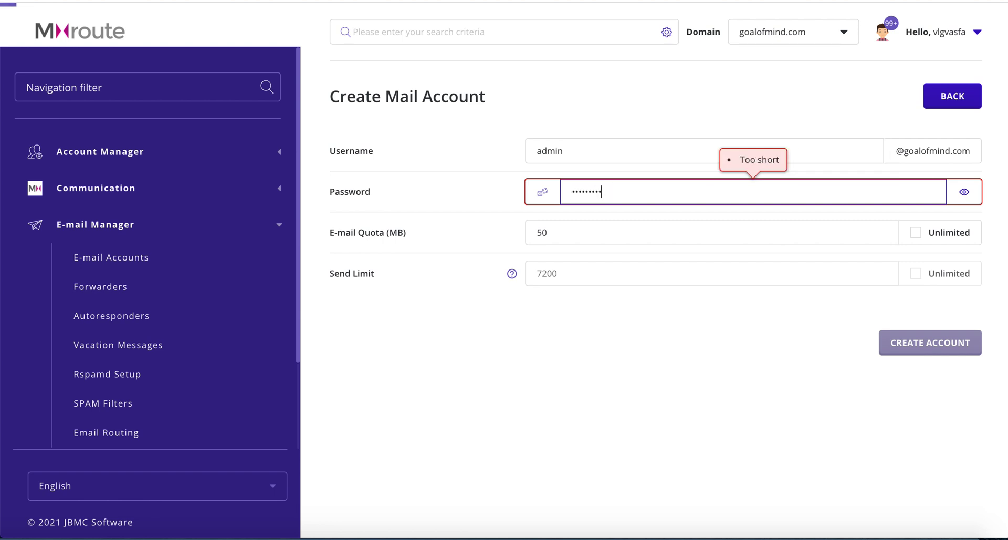
pyautogui.write('•')
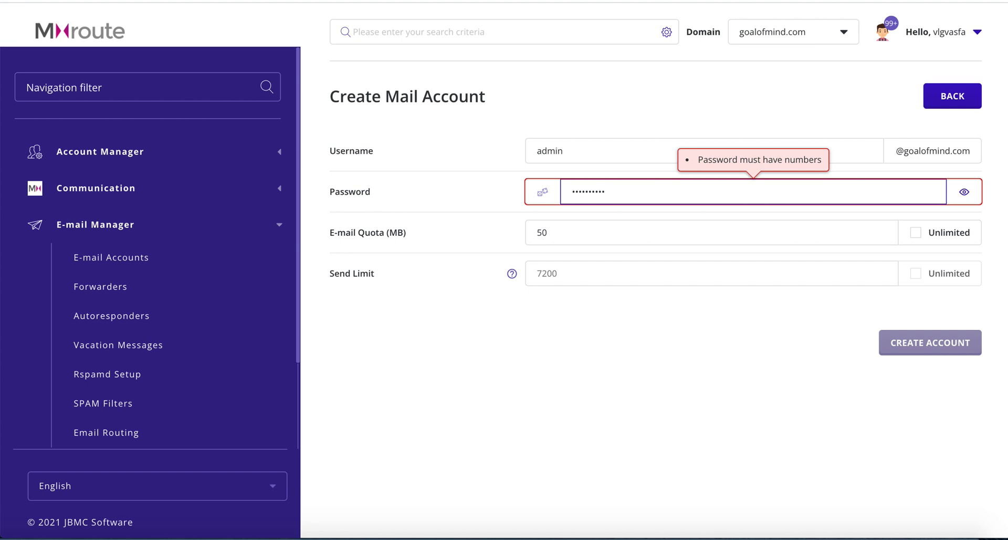
pyautogui.write('••••')
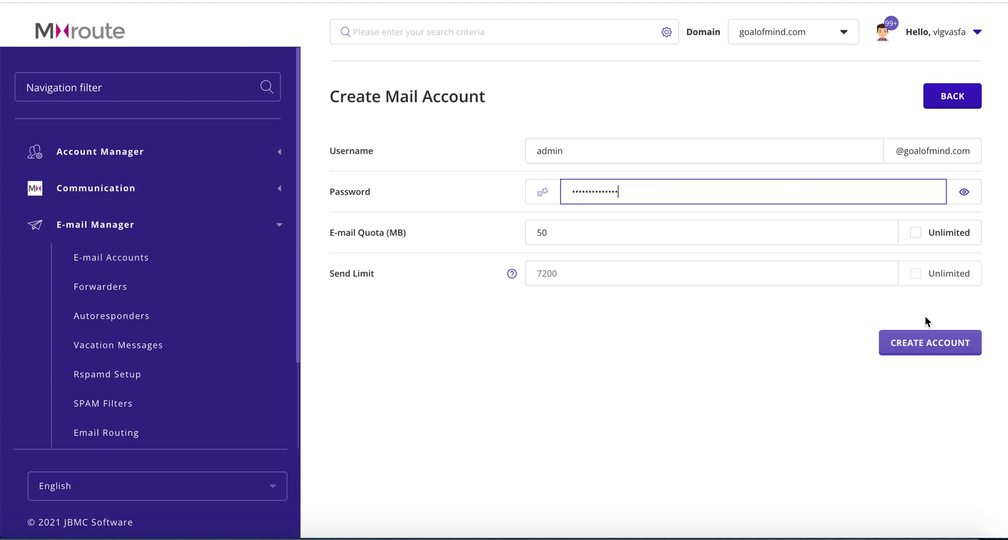
# Step: Set the mailbox quota to 250 MB and create the admin account
pyautogui.click(550, 235)
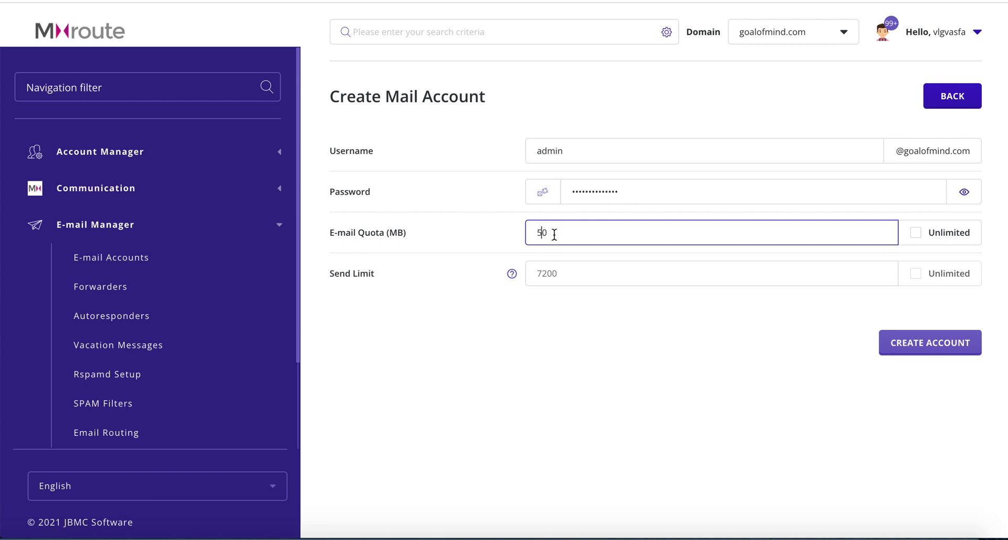
pyautogui.moveTo(537, 234); pyautogui.dragTo(558, 233)
pyautogui.click(572, 235)
pyautogui.write('2')
pyautogui.click(916, 345)
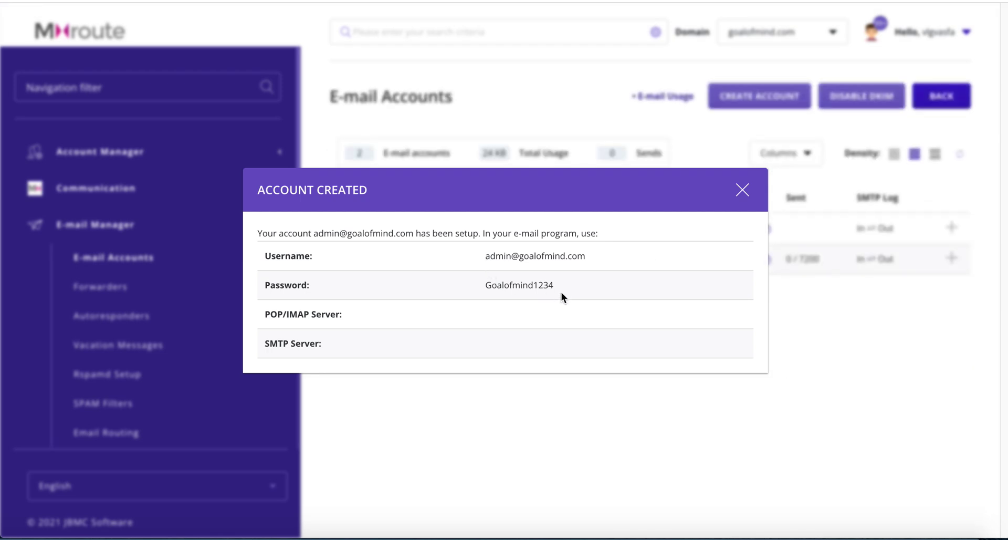
# Step: Copy the new account's username and password rows from the confirmation dialog
pyautogui.moveTo(562, 292); pyautogui.dragTo(473, 255)
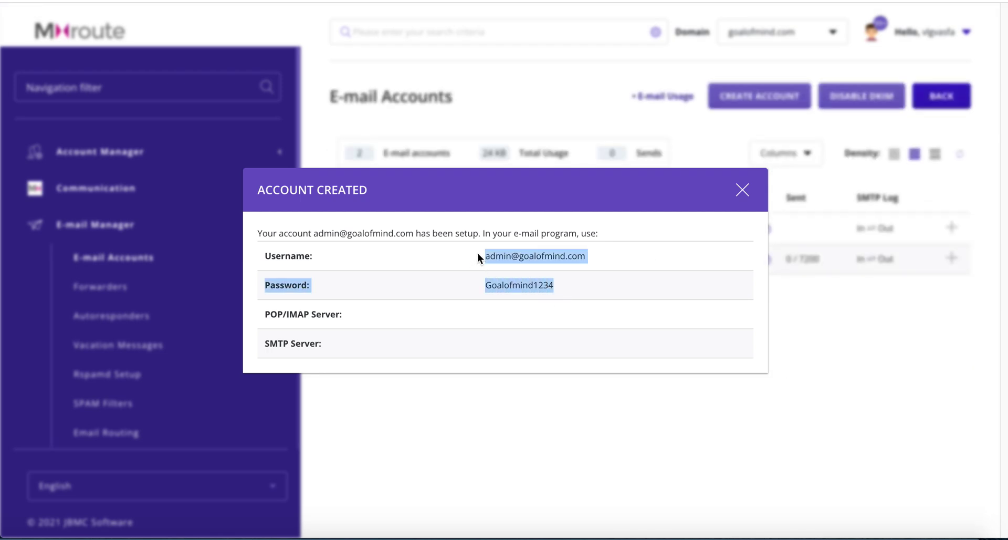
pyautogui.moveTo(566, 283); pyautogui.dragTo(270, 244)
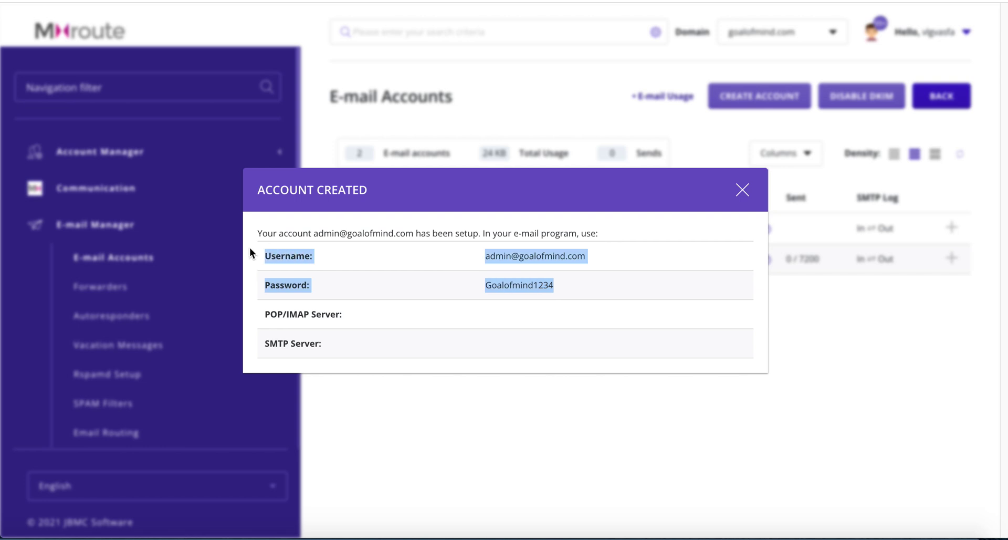
pyautogui.rightClick(484, 257)
pyautogui.click(538, 287)
# Step: Paste the admin account's username and password below the server lines in the notes
pyautogui.click(750, 535)
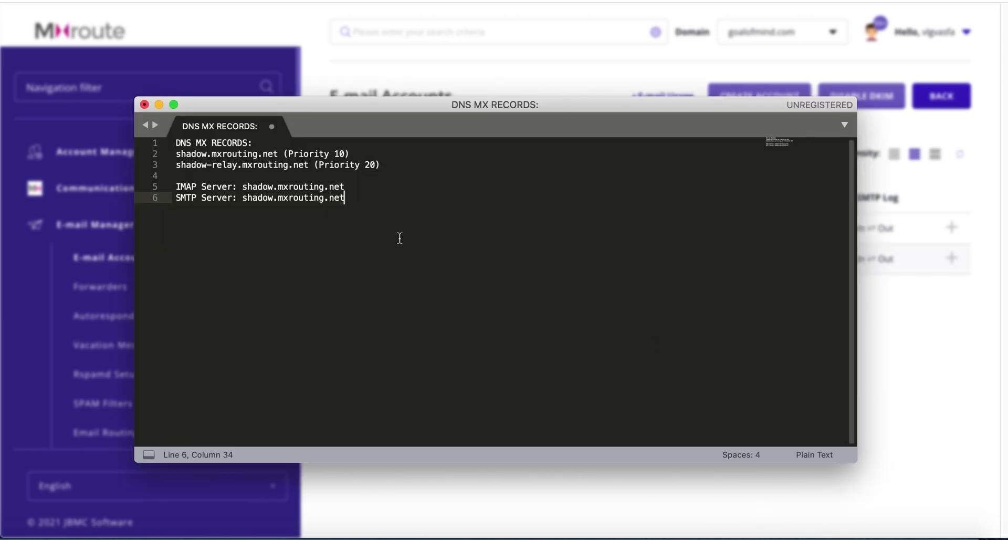
pyautogui.press('Return')
pyautogui.press('Return')
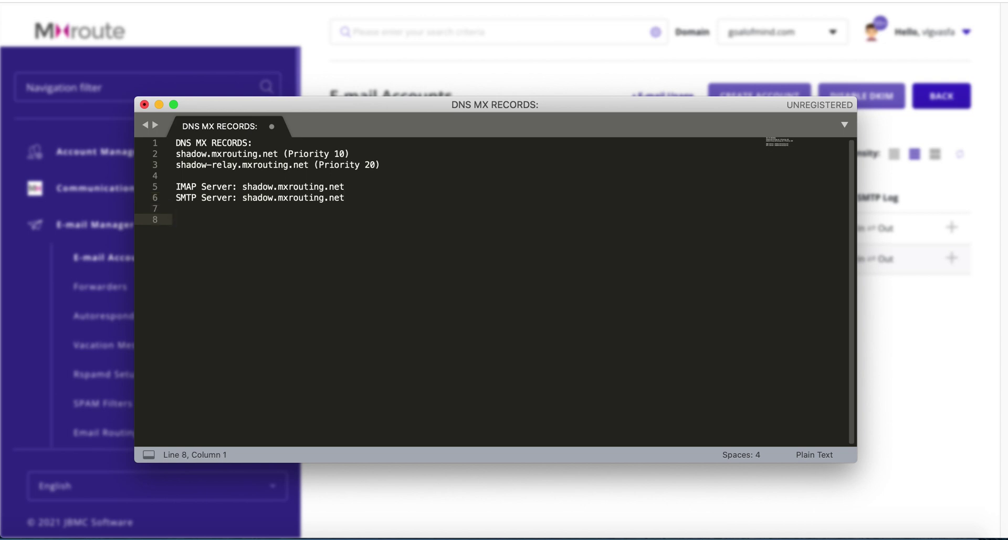
pyautogui.press('super+v')
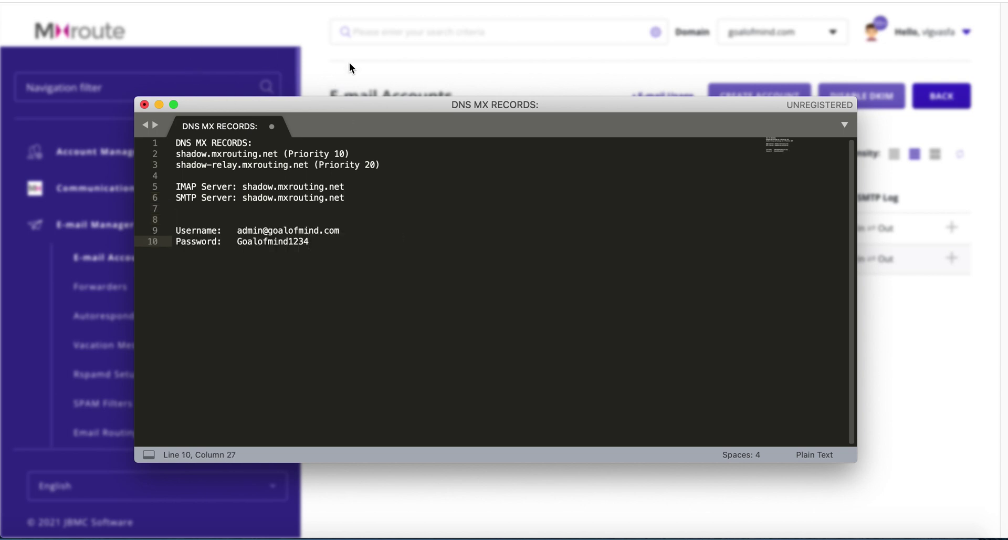
# Step: Copy the IMAP server host name shadow.mxrouting.net from the notes
pyautogui.click(307, 220)
pyautogui.click(302, 197)
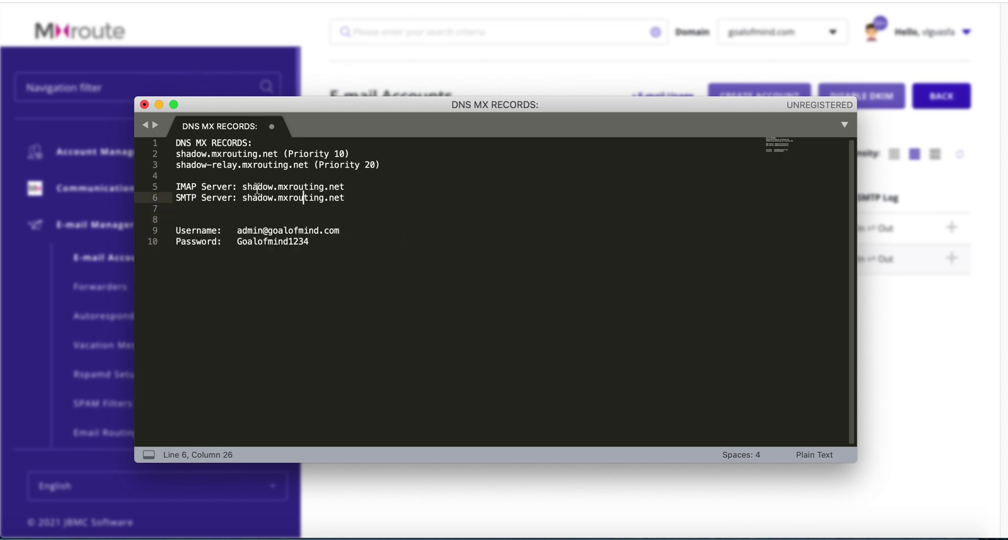
pyautogui.moveTo(352, 199)
pyautogui.mouseDown()
pyautogui.moveTo(273, 187)
pyautogui.moveTo(176, 142)
pyautogui.mouseUp()
pyautogui.click(238, 174)
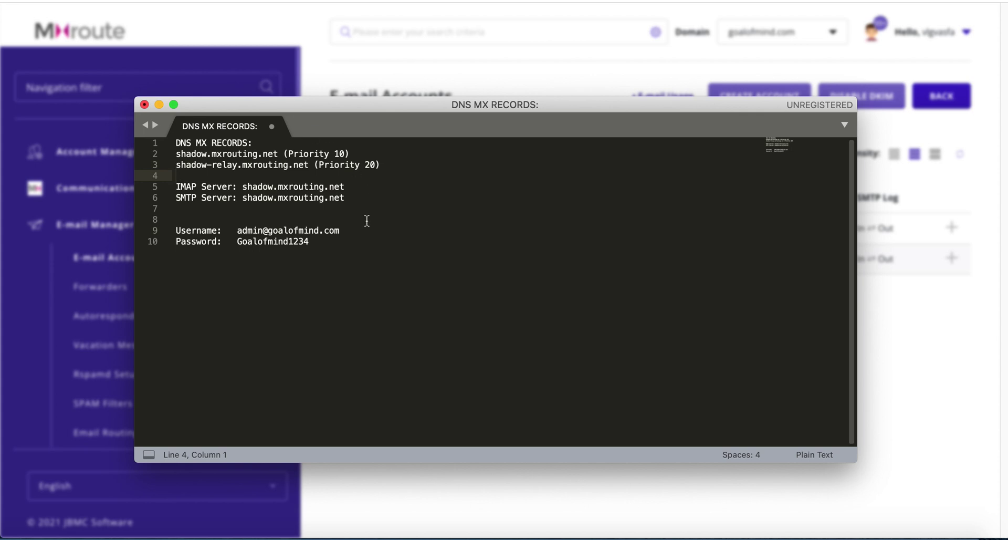
pyautogui.click(357, 202)
pyautogui.moveTo(357, 202); pyautogui.dragTo(176, 142)
pyautogui.click(262, 177)
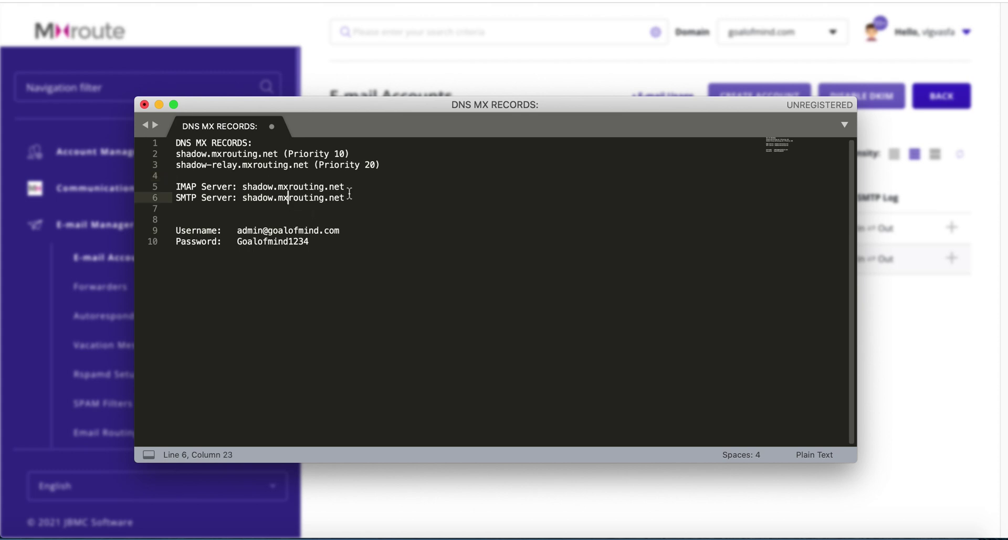
pyautogui.moveTo(362, 188); pyautogui.dragTo(243, 186)
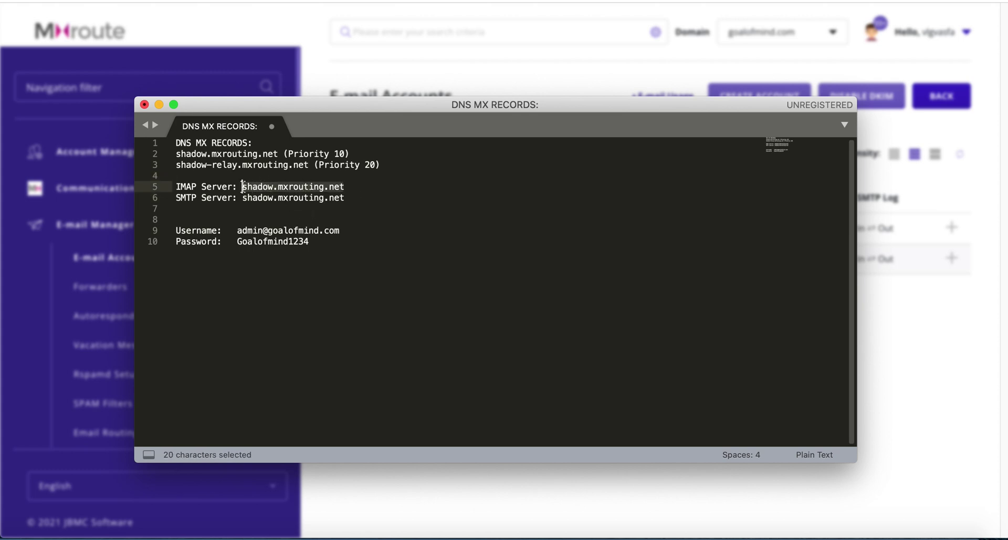
pyautogui.rightClick(275, 187)
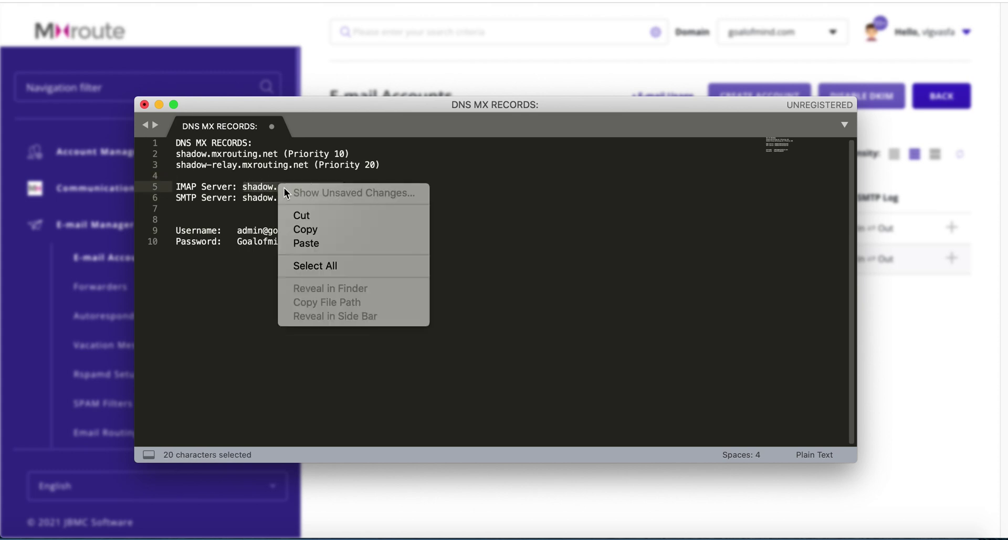
pyautogui.click(320, 225)
pyautogui.click(471, 73)
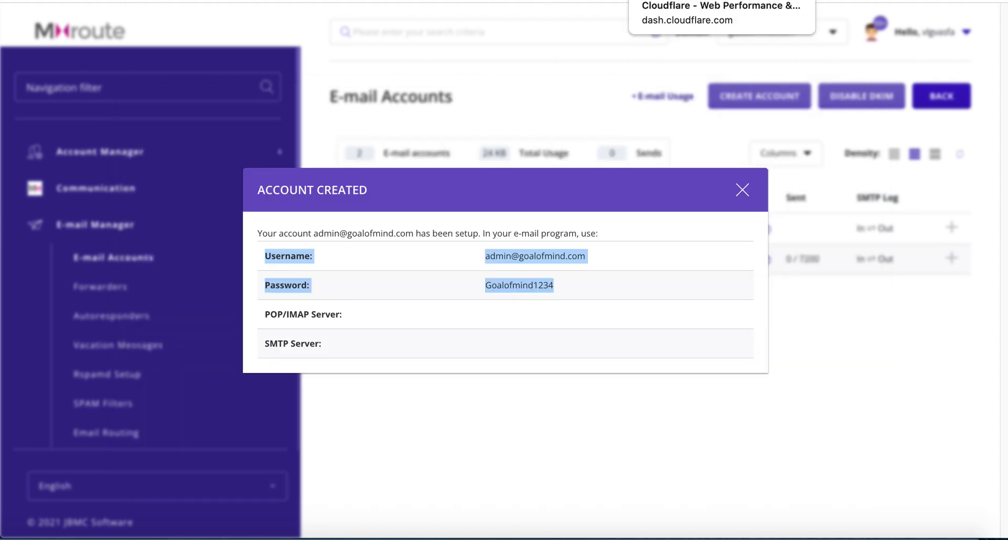
# Step: Save a CNAME record named mail targeting shadow.mxrouting.net in goalofmind.com's DNS
pyautogui.click(683, 0)
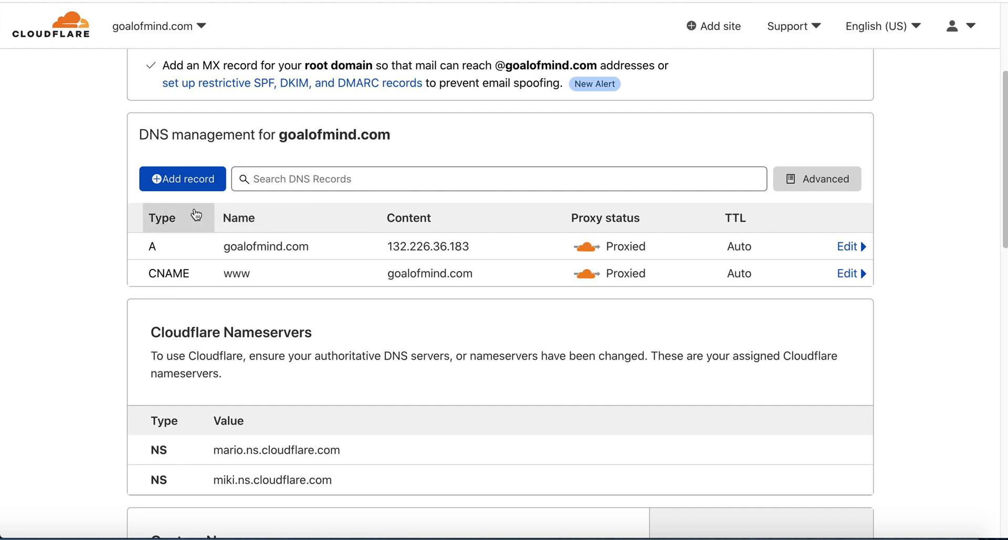
pyautogui.click(192, 178)
pyautogui.click(168, 273)
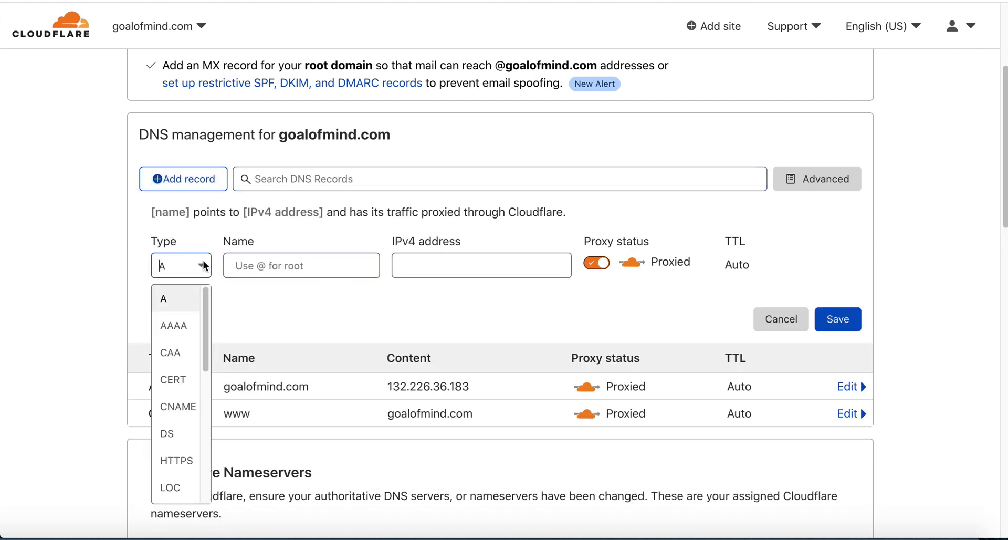
pyautogui.click(191, 406)
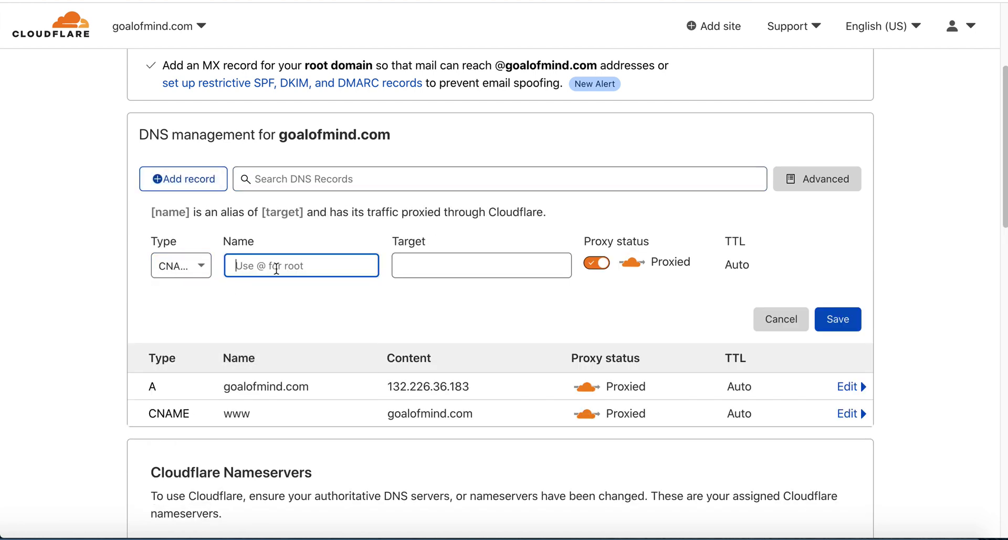
pyautogui.write('mail')
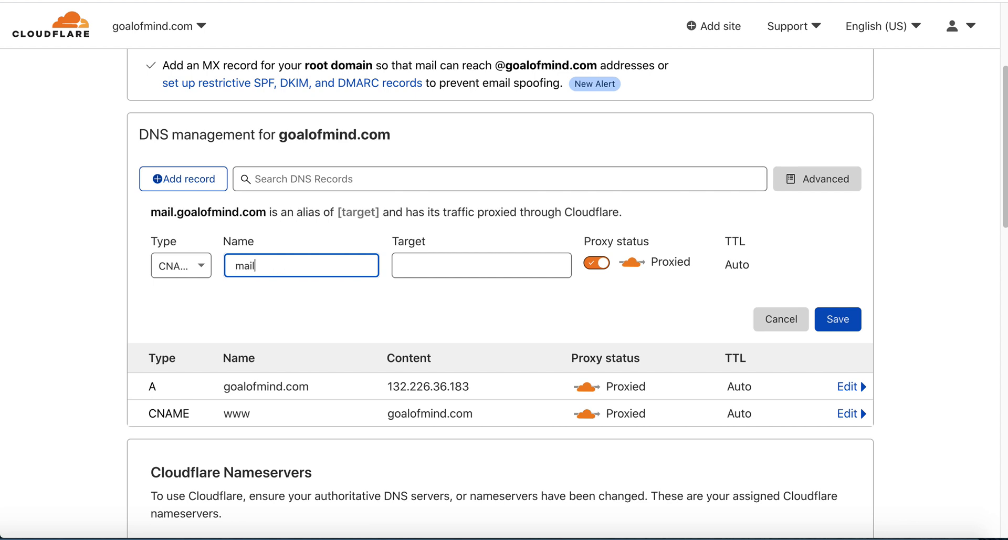
pyautogui.press('Tab')
pyautogui.hotkey('ctrl', 'v')
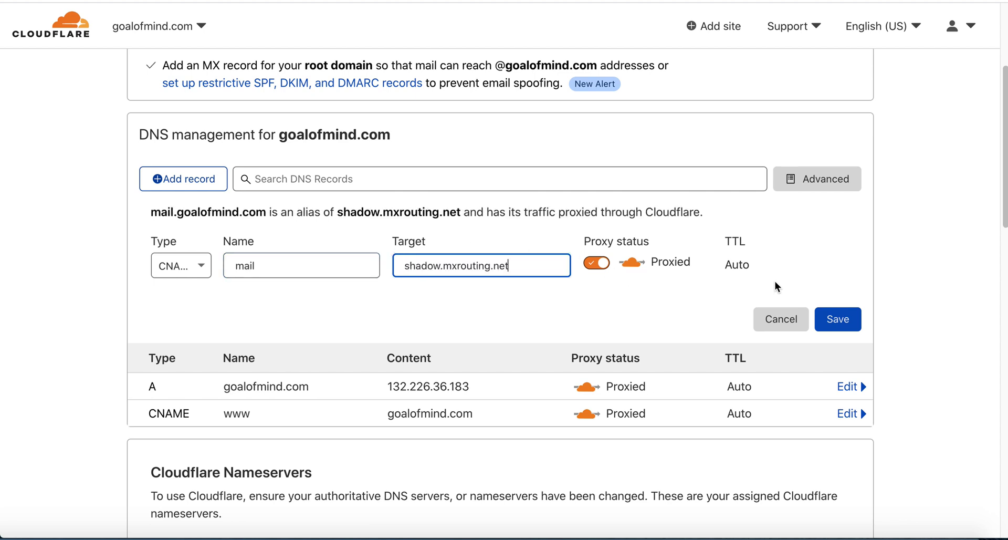
pyautogui.click(839, 324)
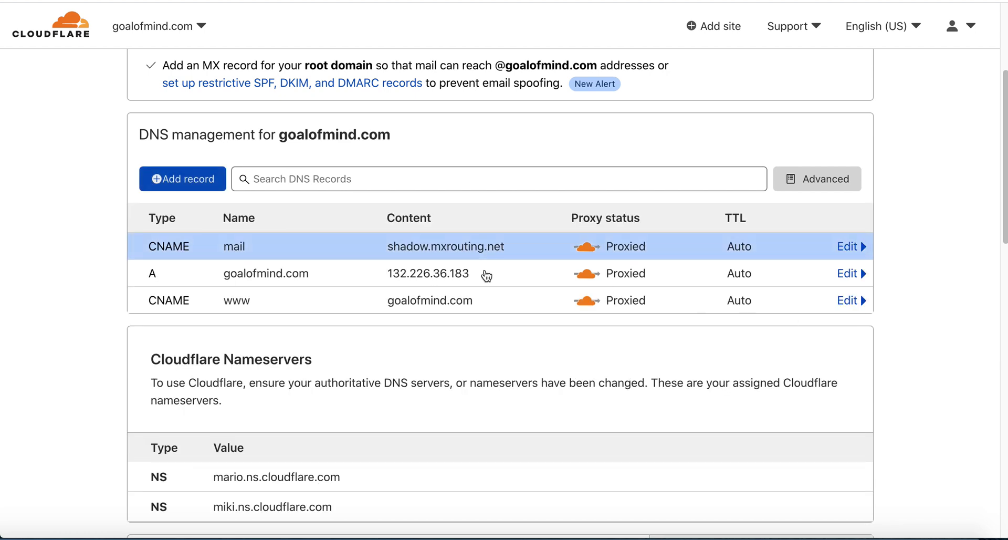
# Step: Save a CNAME record named webmail targeting shadow.mxrouting.net
pyautogui.click(174, 192)
pyautogui.click(197, 265)
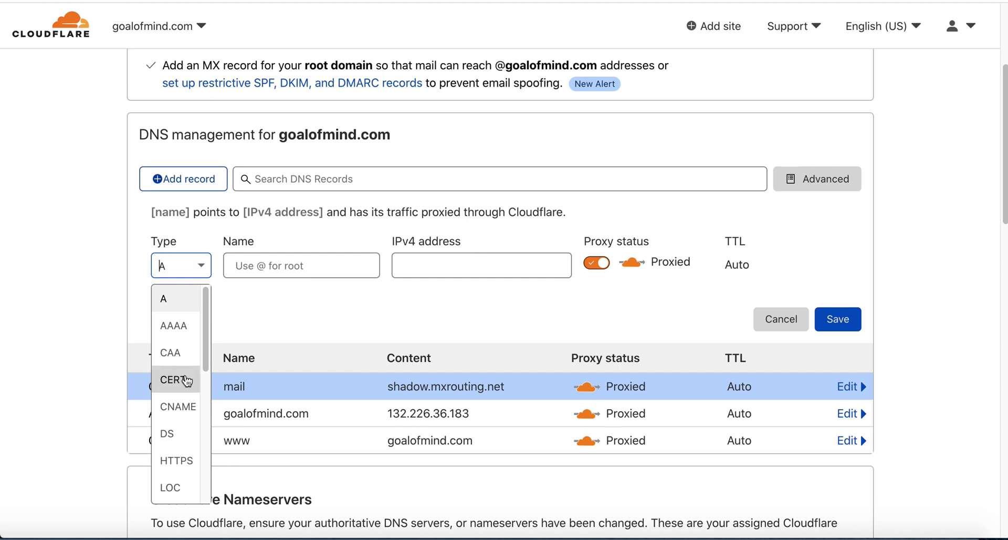
pyautogui.click(181, 404)
pyautogui.write('w')
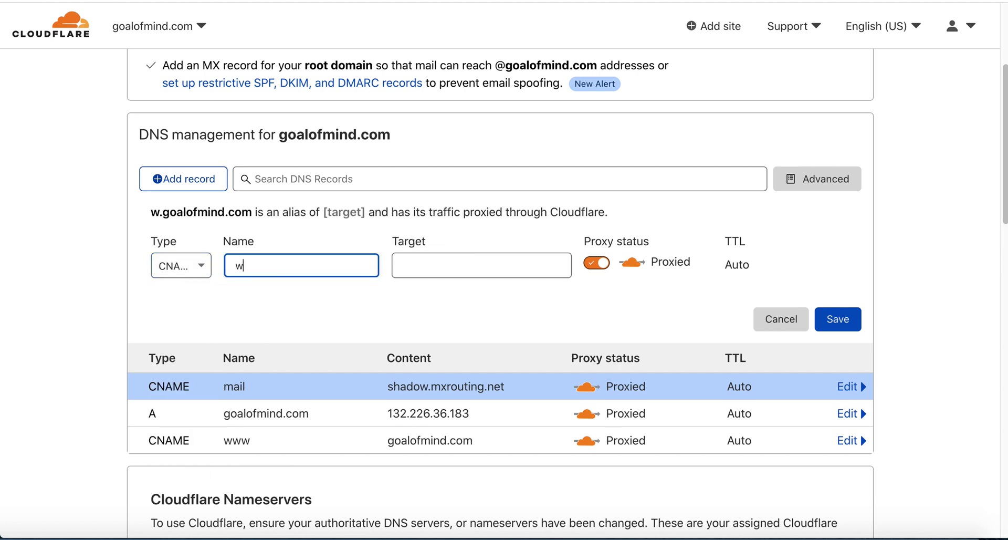
pyautogui.write('eb')
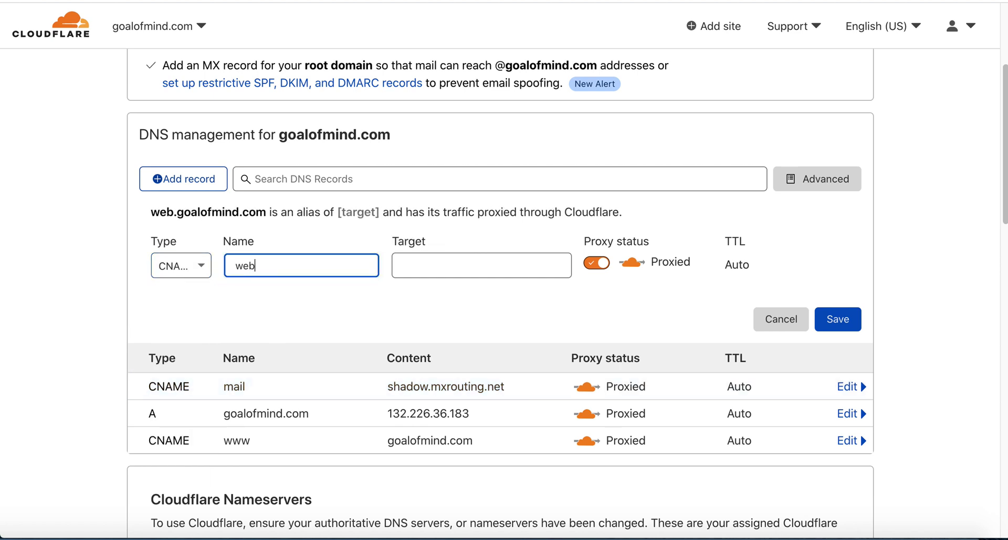
pyautogui.write('mail')
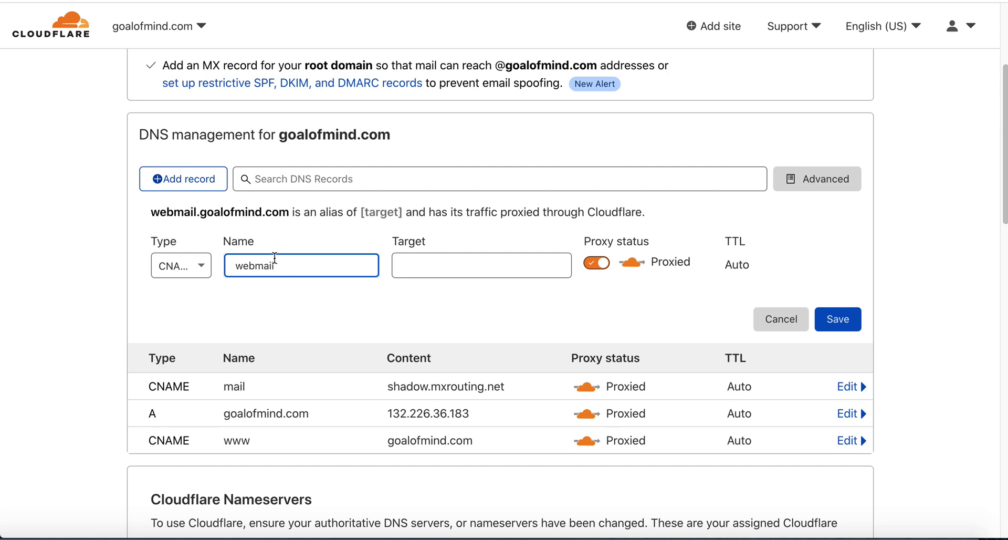
pyautogui.click(408, 266)
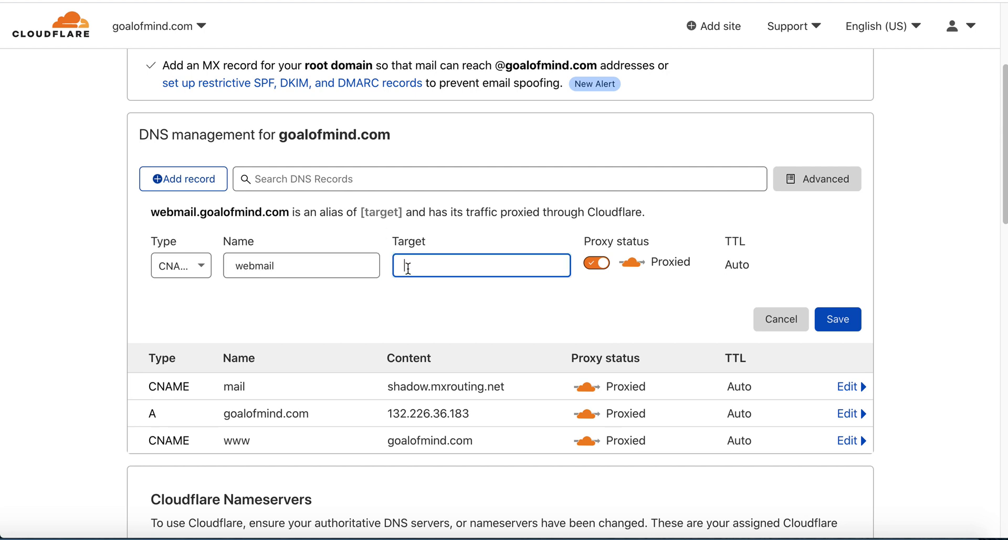
pyautogui.hotkey('ctrl', 'v')
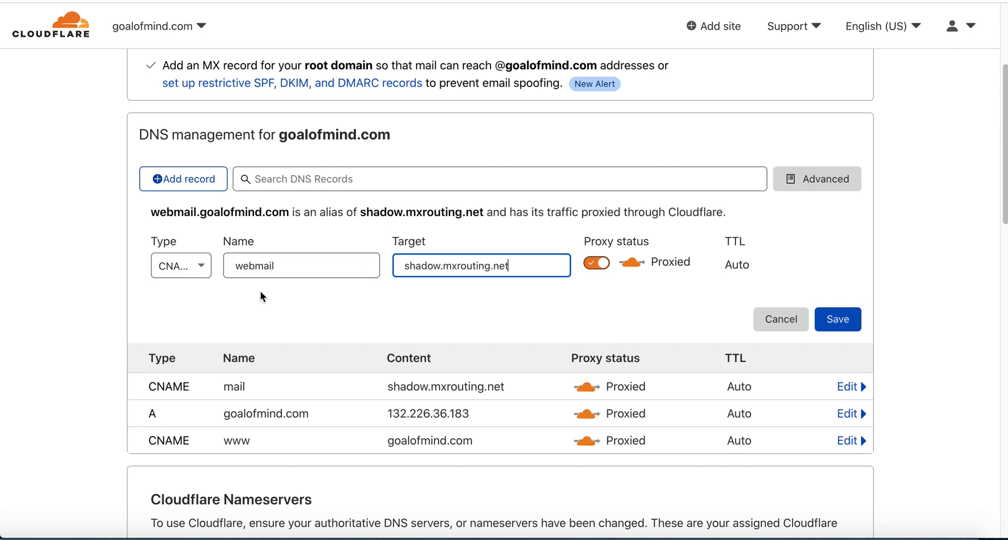
pyautogui.click(842, 321)
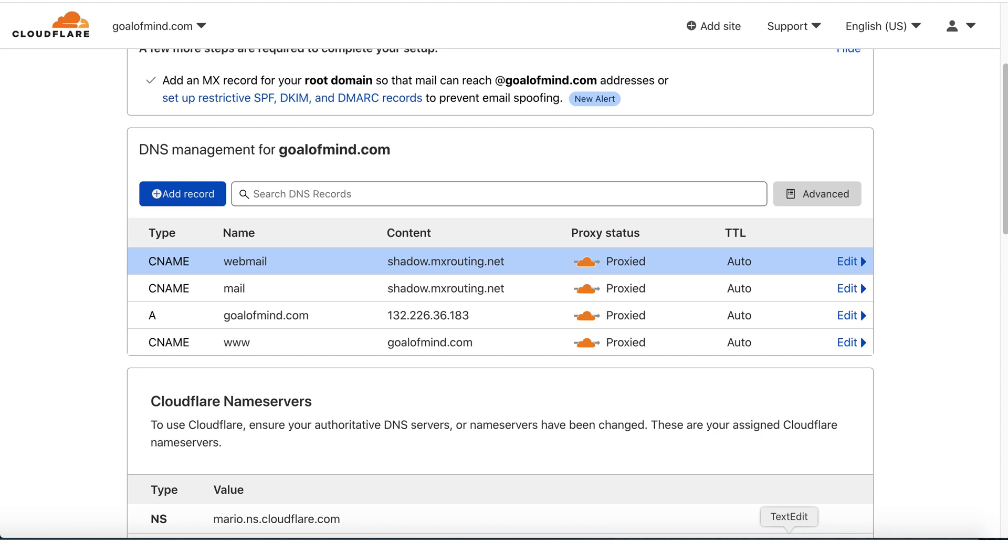
# Step: Copy the priority-10 mail server name shadow.mxrouting.net from the notes
pyautogui.click(751, 535)
pyautogui.click(238, 154)
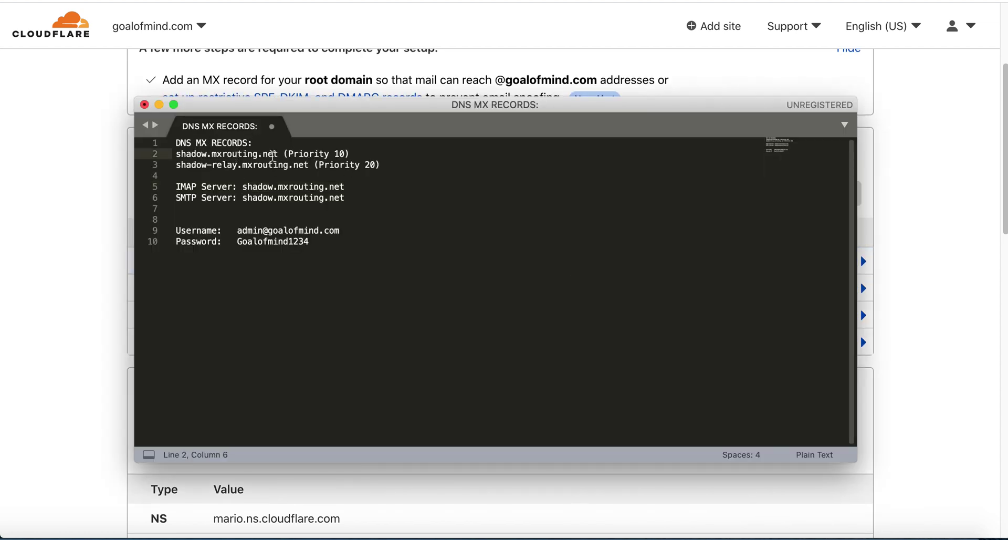
pyautogui.moveTo(276, 154); pyautogui.dragTo(169, 158)
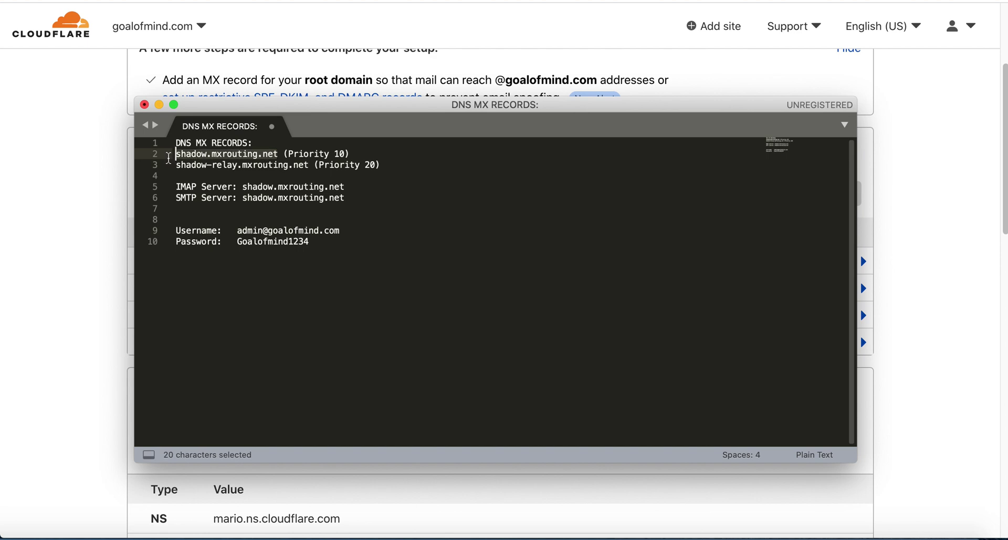
pyautogui.rightClick(225, 163)
pyautogui.click(257, 200)
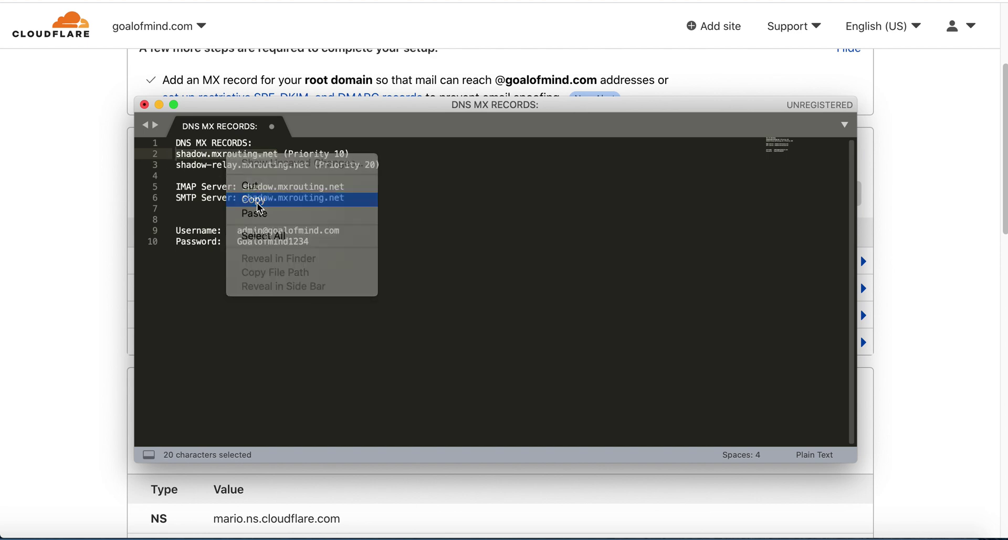
pyautogui.click(87, 212)
# Step: Save an MX record for @ pointing to shadow.mxrouting.net with priority 10
pyautogui.click(198, 195)
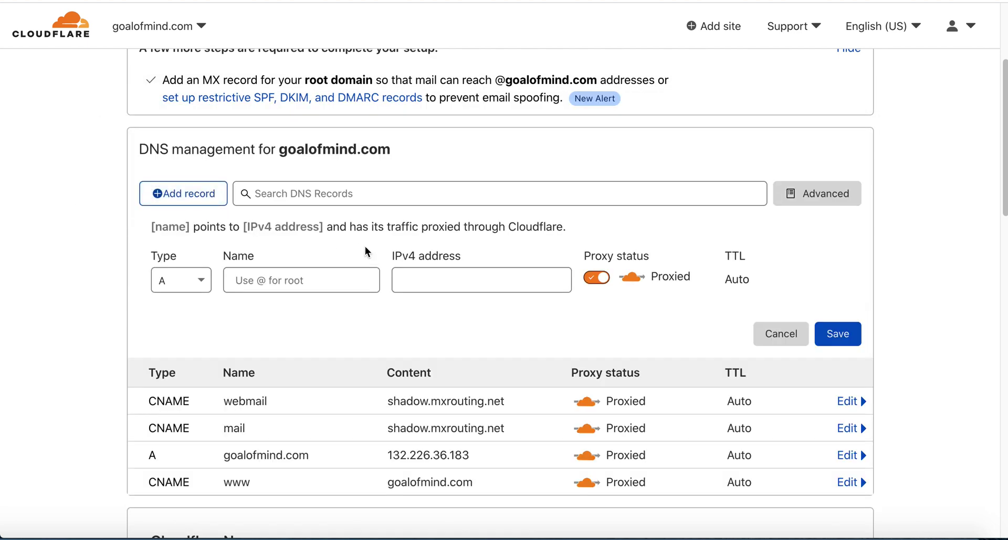
pyautogui.scroll(-2, 366, 252)
pyautogui.click(168, 193)
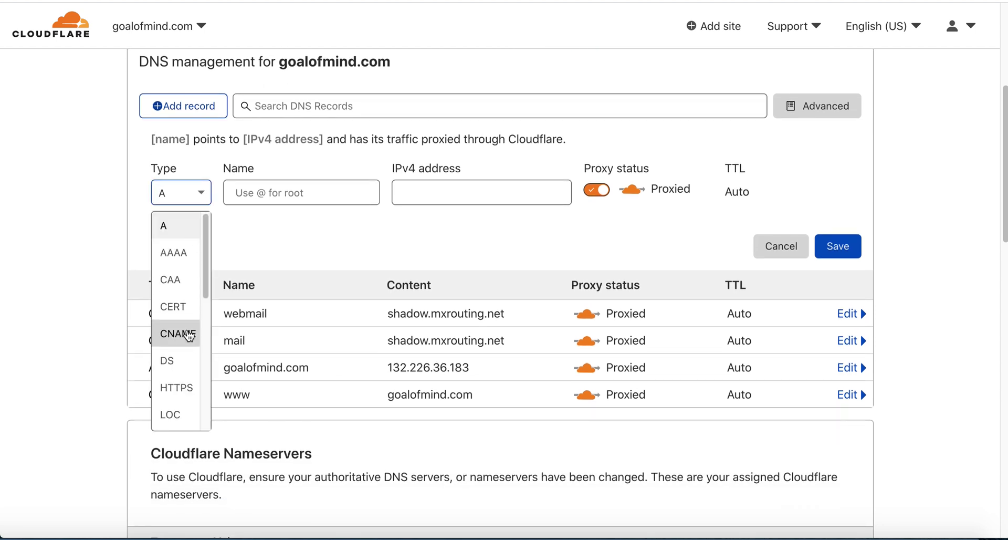
pyautogui.moveTo(205, 281); pyautogui.dragTo(210, 371)
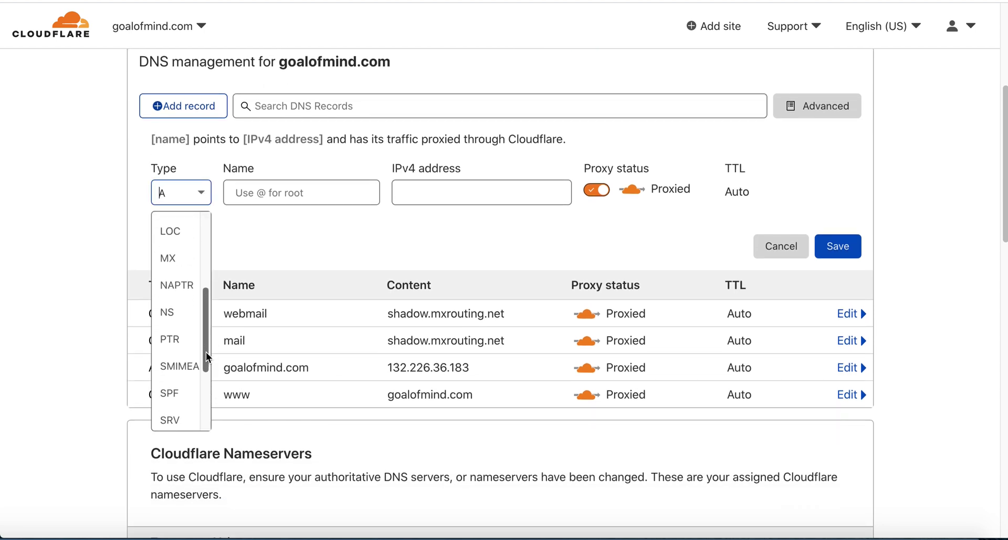
pyautogui.scroll(1, 209, 374)
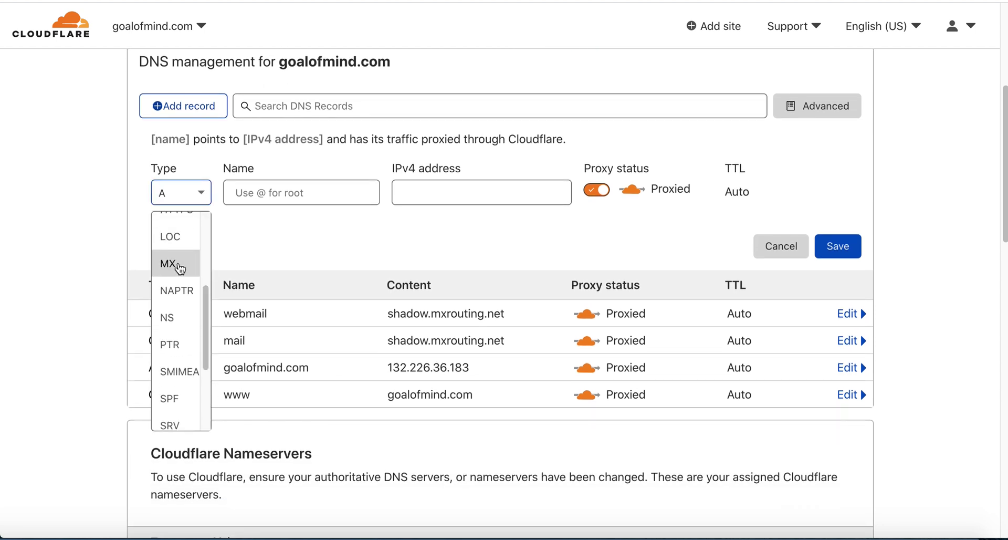
pyautogui.click(184, 263)
pyautogui.write('@')
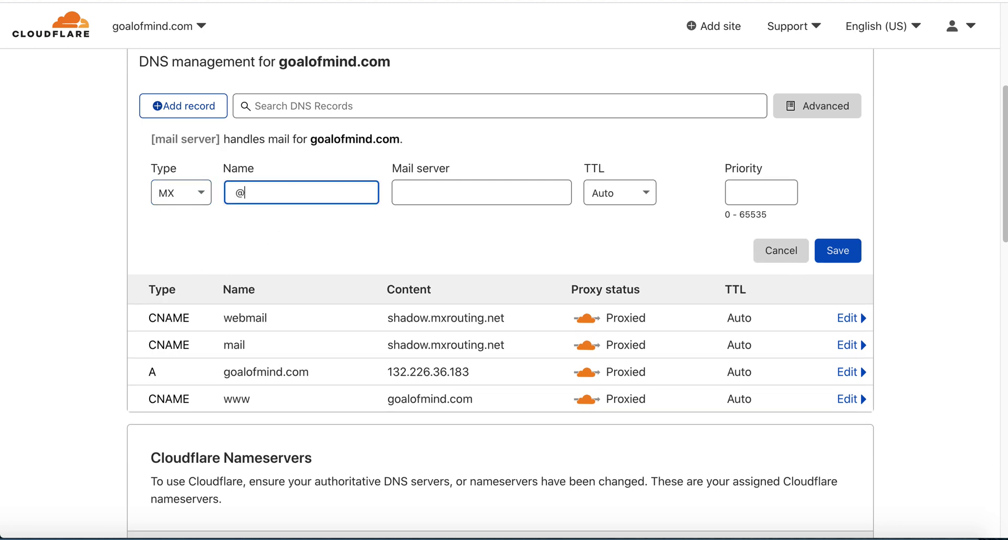
pyautogui.click(429, 187)
pyautogui.write('shadow.mxrouting.net')
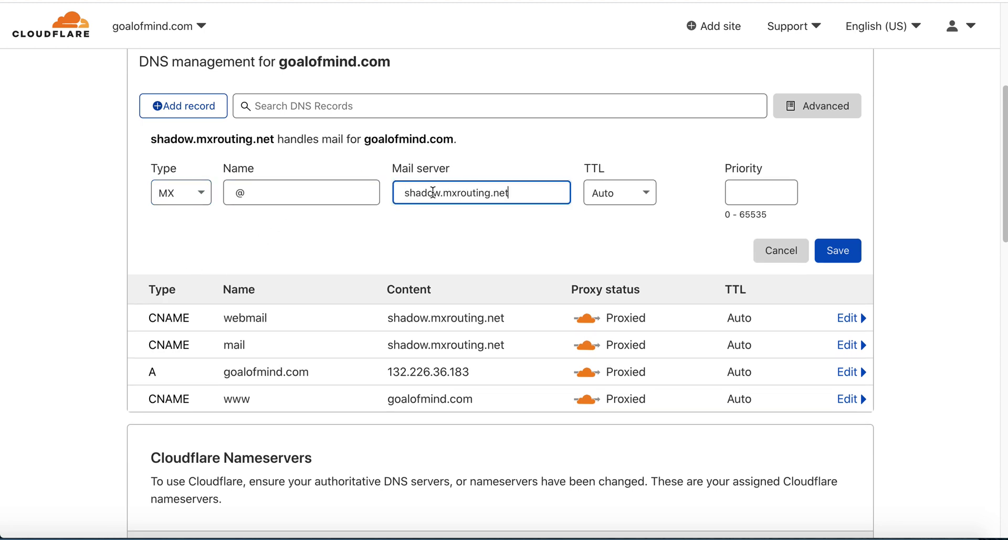
pyautogui.click(758, 190)
pyautogui.write('10')
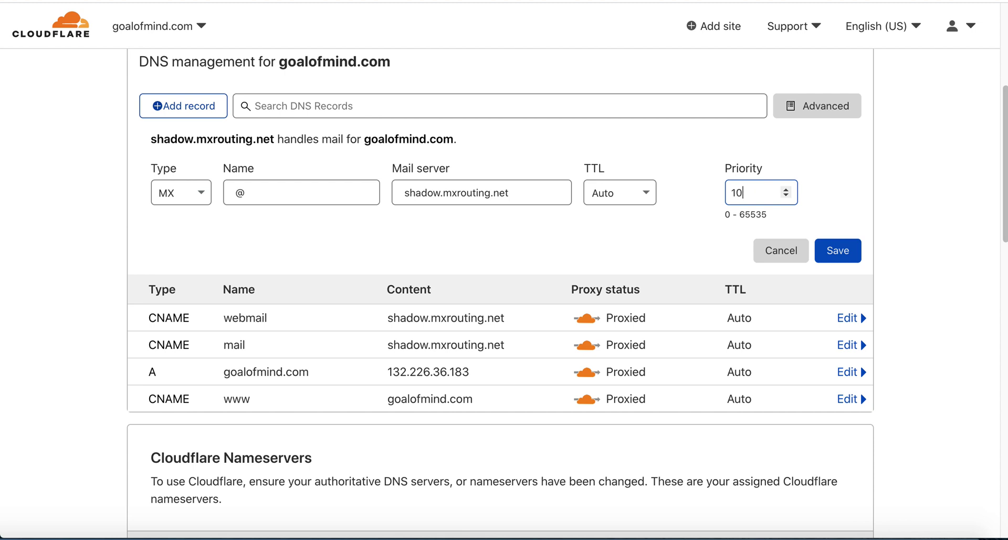
pyautogui.click(846, 252)
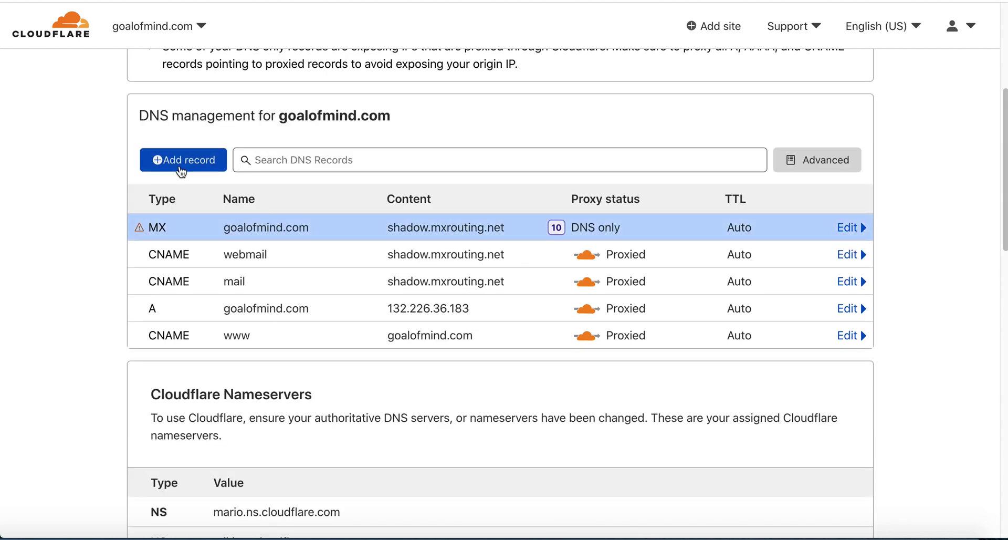
pyautogui.click(177, 165)
# Step: Set the new record's type to MX with name @
pyautogui.click(200, 248)
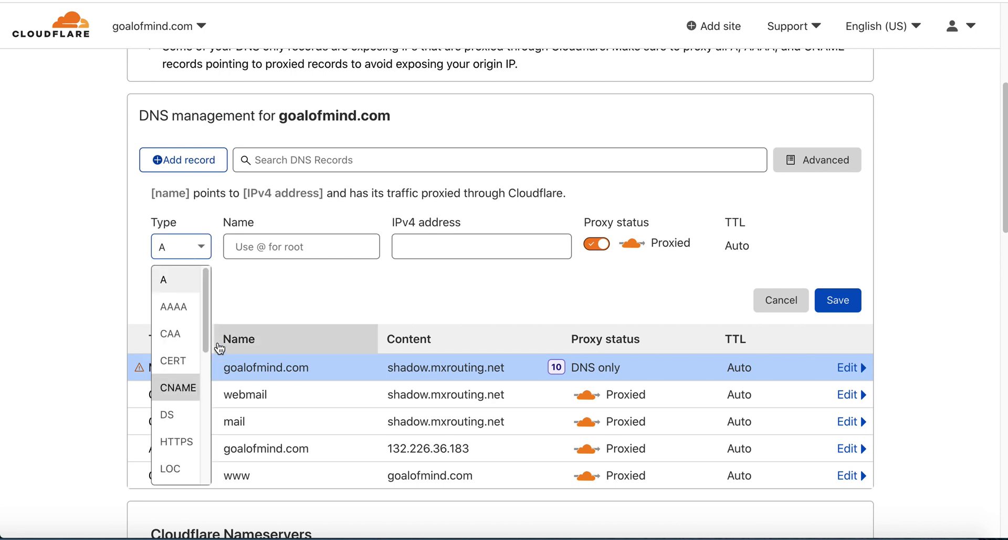
pyautogui.scroll(-5, 210, 341)
pyautogui.scroll(-1, 178, 357)
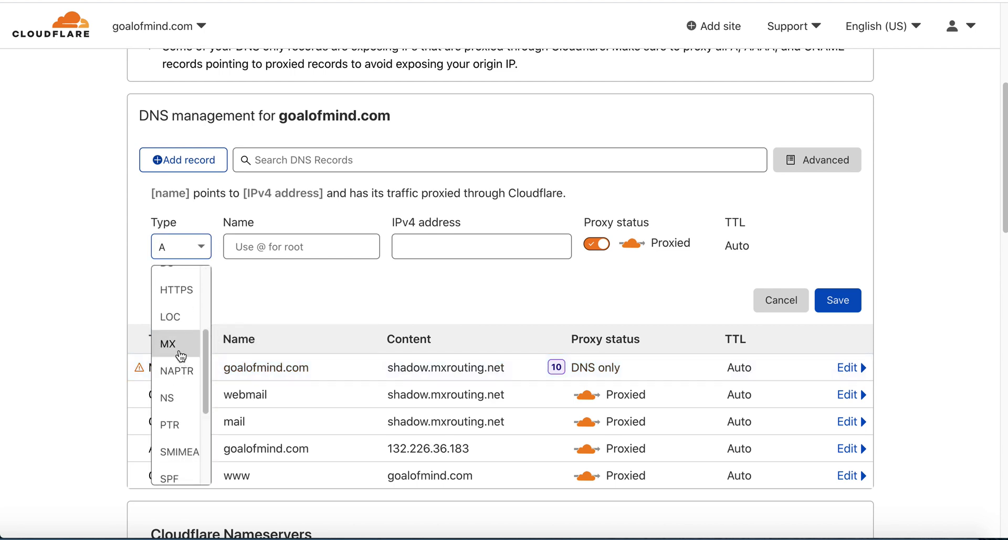
pyautogui.click(173, 349)
pyautogui.write('@')
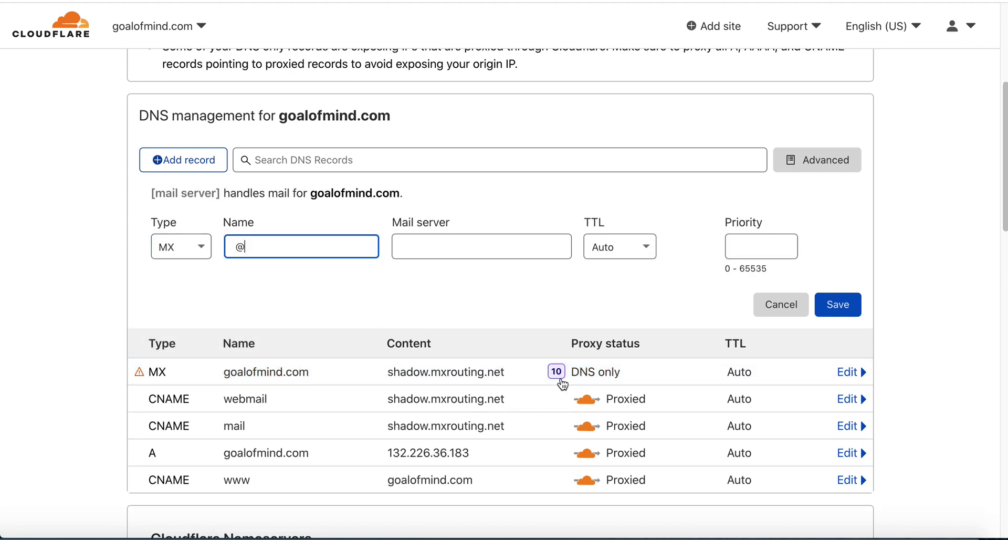
# Step: Copy the relay server name shadow-relay.mxrouting.net from the notes
pyautogui.click(751, 535)
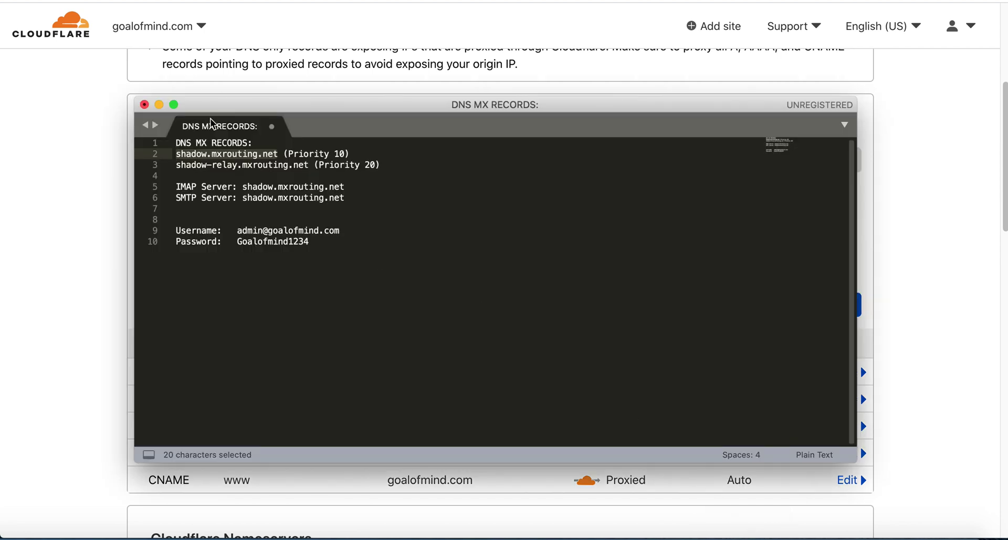
pyautogui.click(268, 166)
pyautogui.moveTo(309, 165); pyautogui.dragTo(176, 165)
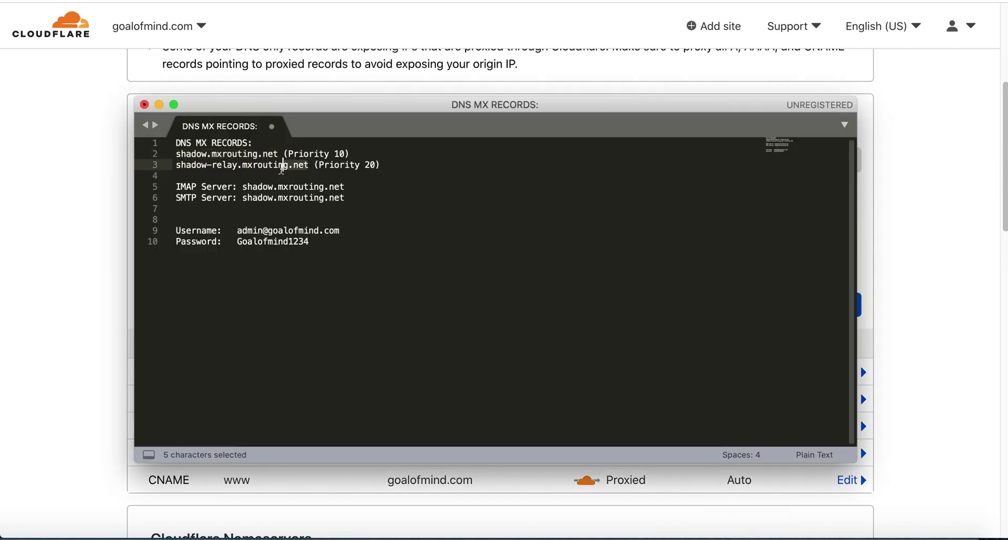
pyautogui.rightClick(227, 167)
pyautogui.click(254, 208)
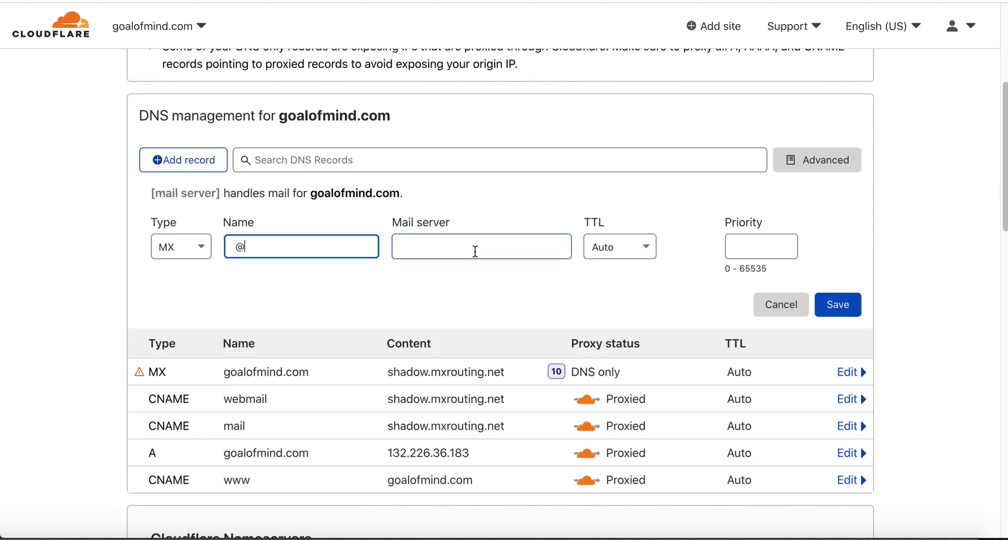
# Step: Enter shadow-relay.mxrouting.net as mail server with priority 20 and save the record
pyautogui.click(455, 254)
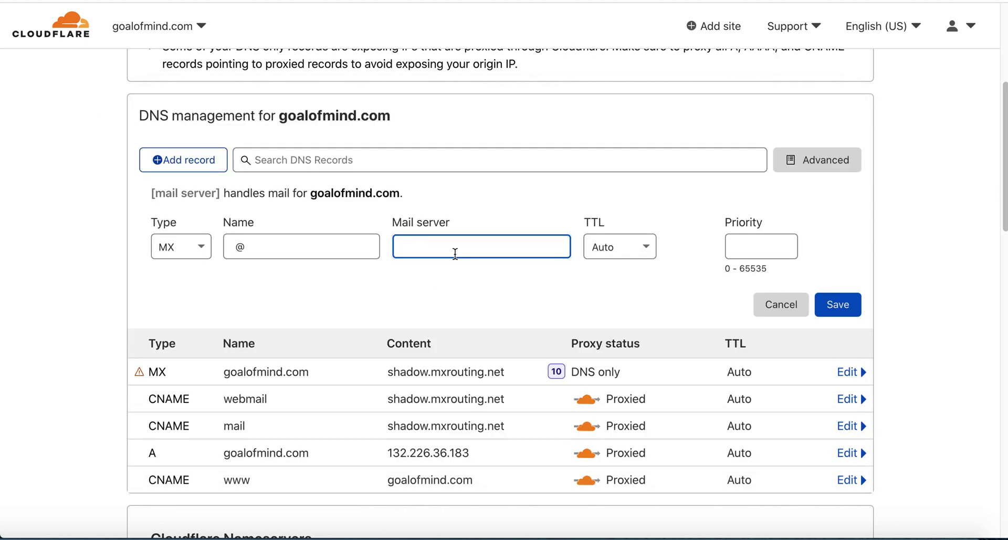
pyautogui.hotkey('ctrl', 'v')
pyautogui.click(751, 250)
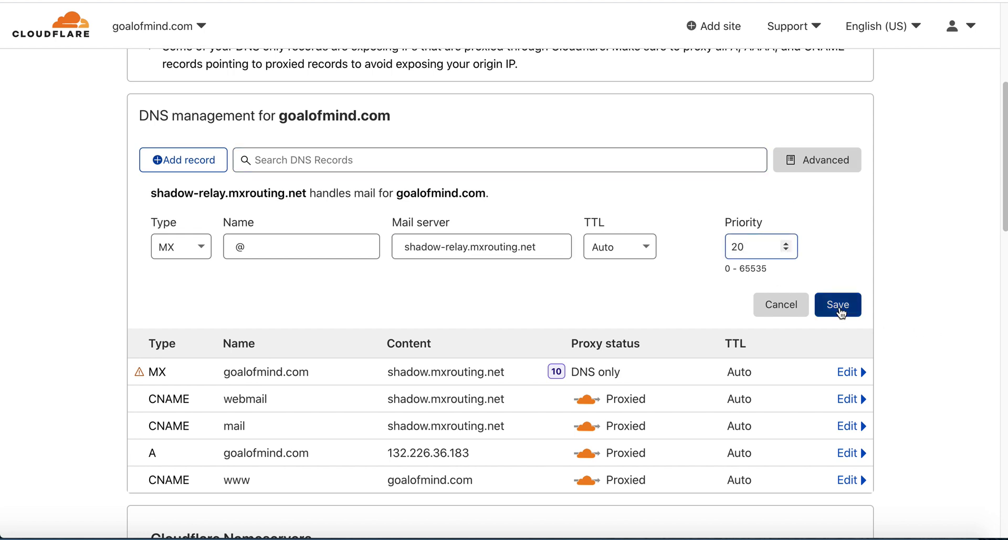
pyautogui.click(840, 307)
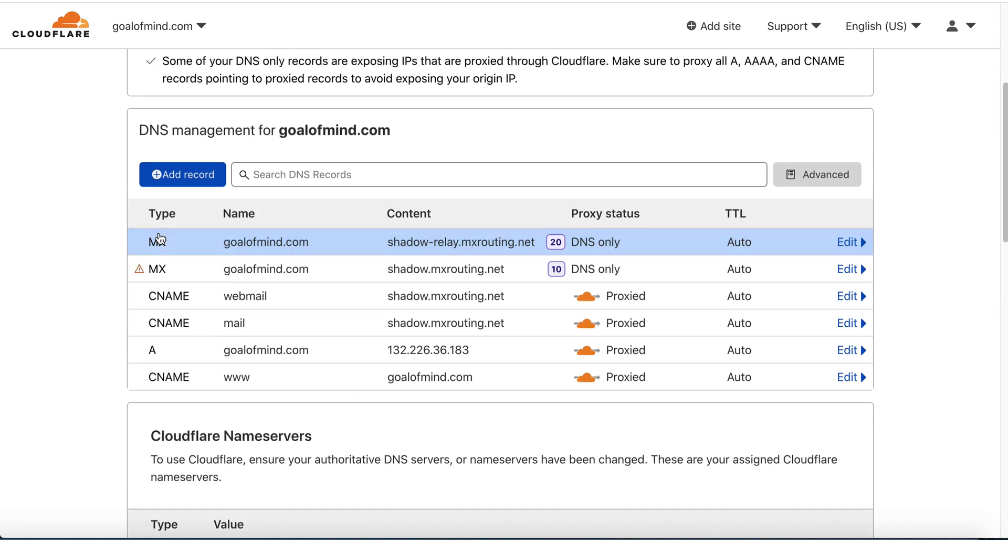
pyautogui.scroll(1, 414, 200)
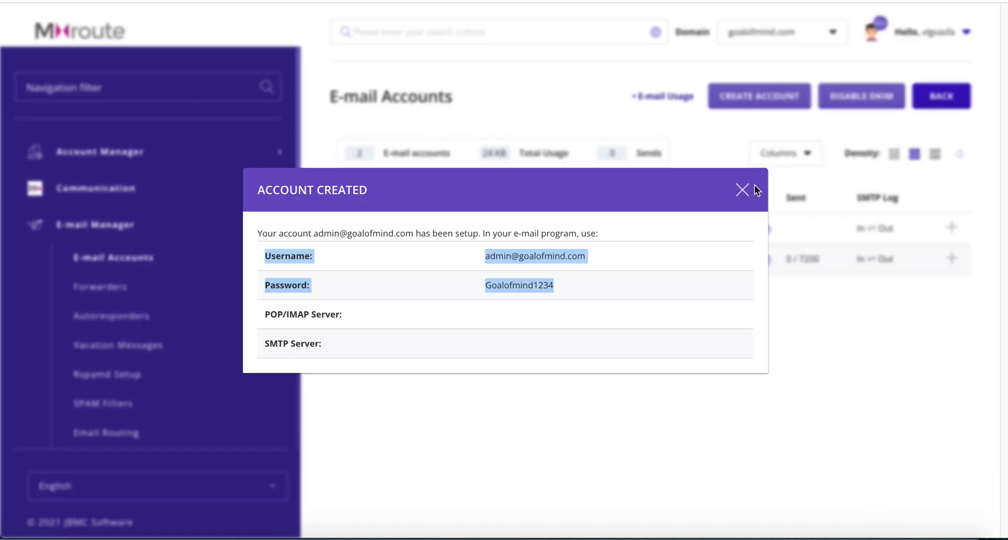
# Step: Dismiss the confirmation and view goalofmind.com's x._domainkey TXT record under DKIM Keys
pyautogui.click(755, 187)
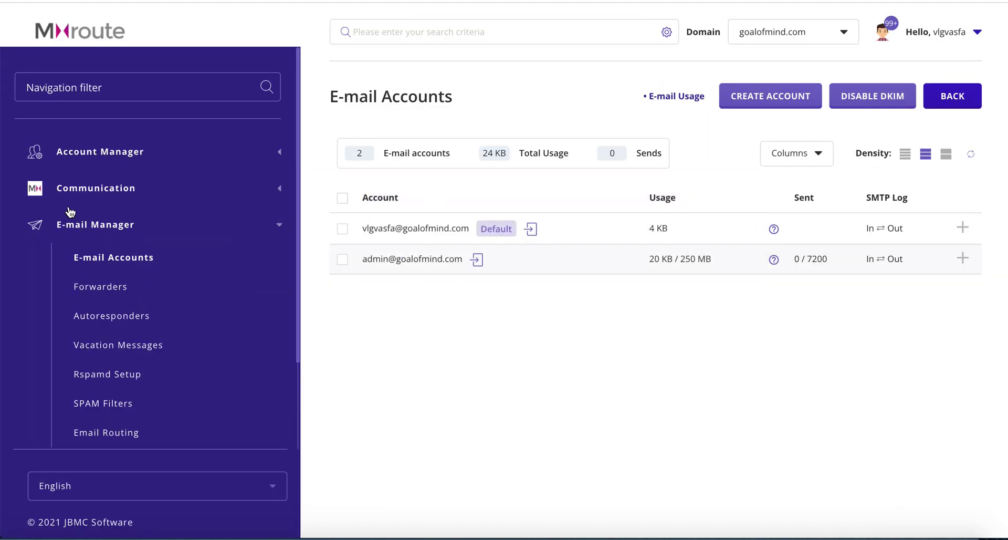
pyautogui.click(92, 157)
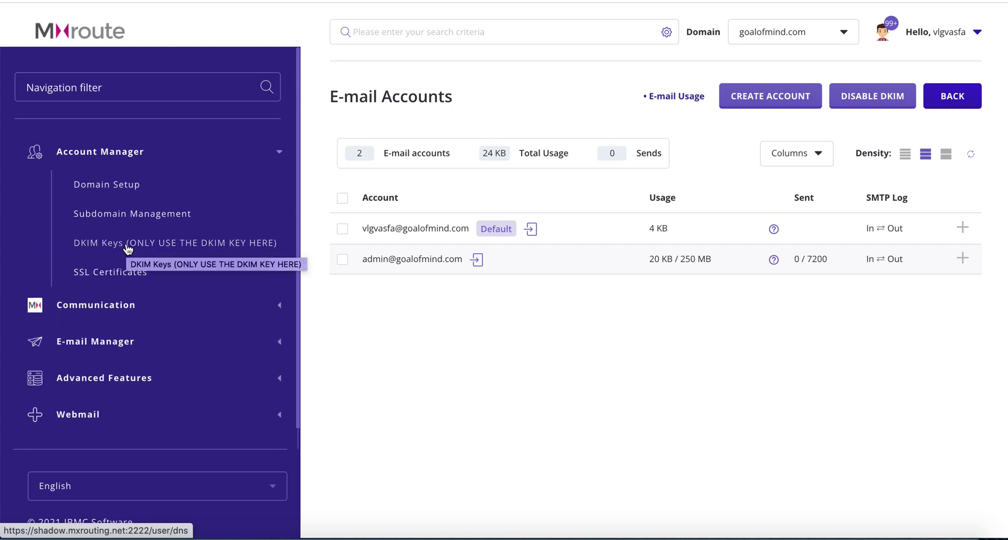
pyautogui.click(119, 247)
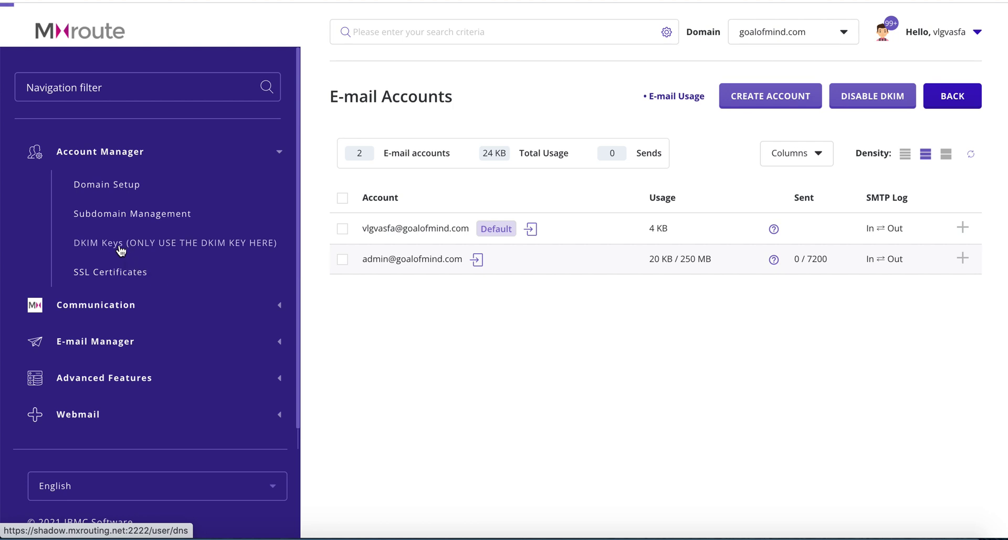
pyautogui.scroll(-5, 423, 365)
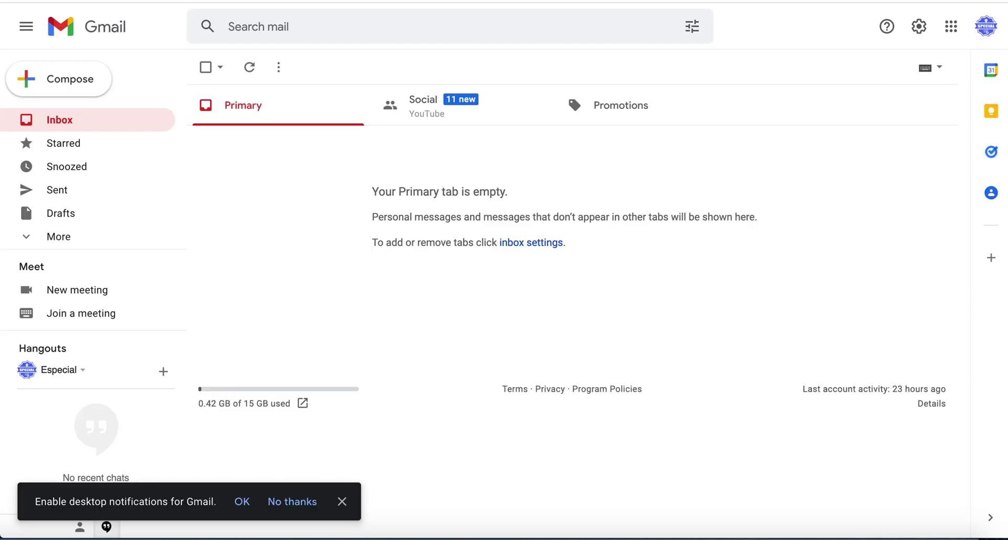
# Step: Expand More in Gmail's sidebar and scroll through the full folder list
pyautogui.click(55, 237)
pyautogui.scroll(-3, 102, 189)
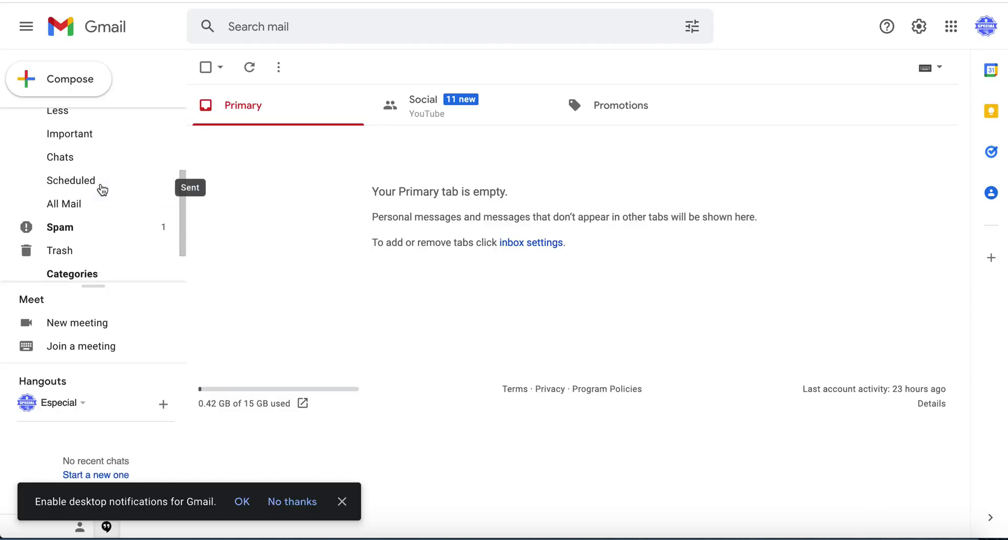
pyautogui.scroll(3, 89, 201)
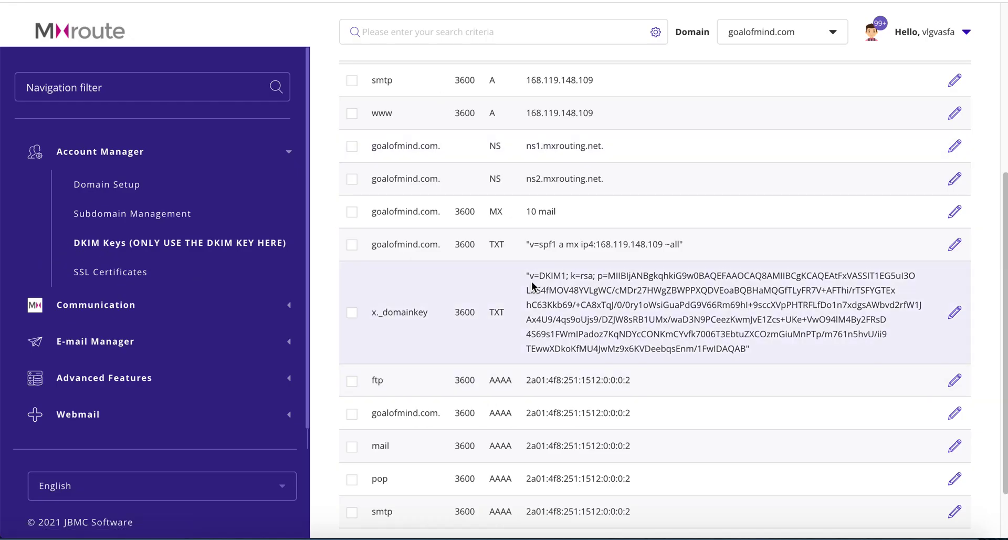
# Step: Copy the goalofmind.com SPF TXT value from MXroute's DNS records
pyautogui.scroll(1, 528, 229)
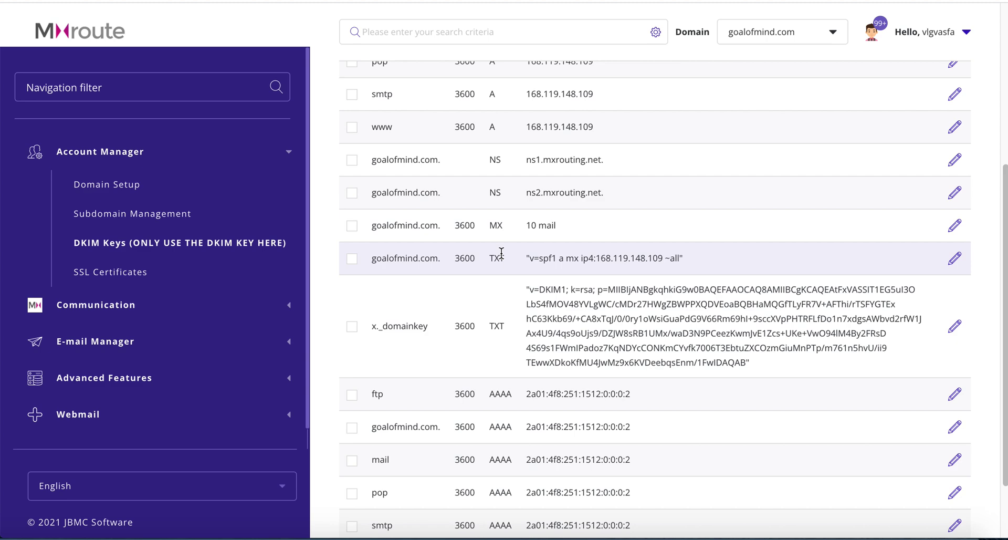
pyautogui.click(580, 255)
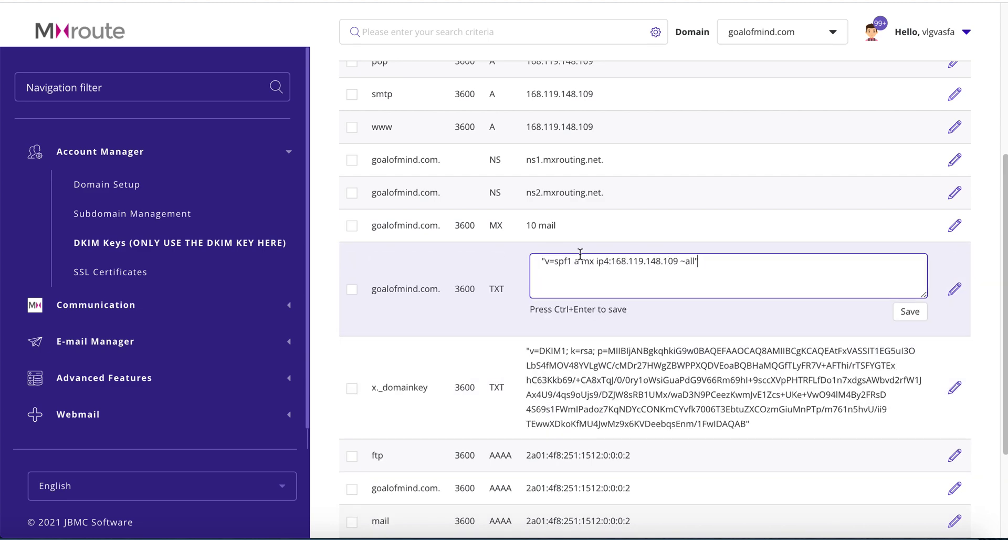
pyautogui.moveTo(699, 261); pyautogui.dragTo(540, 261)
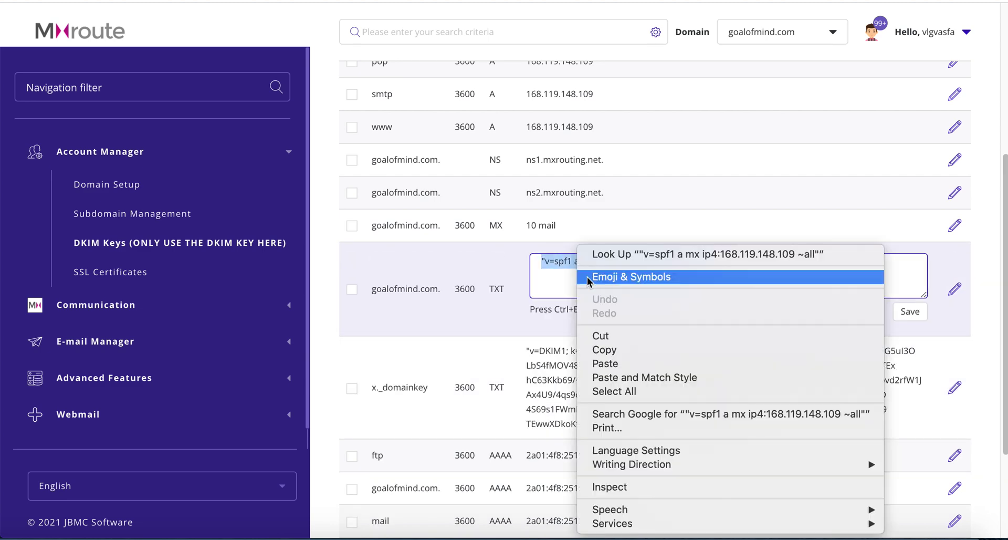
pyautogui.rightClick(576, 258)
pyautogui.click(661, 347)
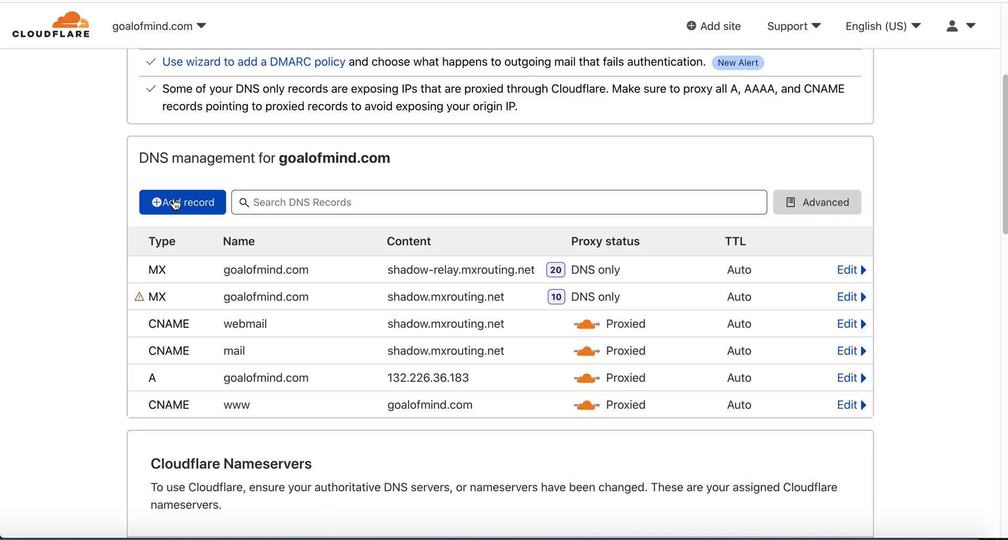
# Step: Save a root (@) TXT record containing v=spf1 a mx ip4:168.119.148.109 ~all, leading quote removed
pyautogui.click(180, 201)
pyautogui.click(162, 289)
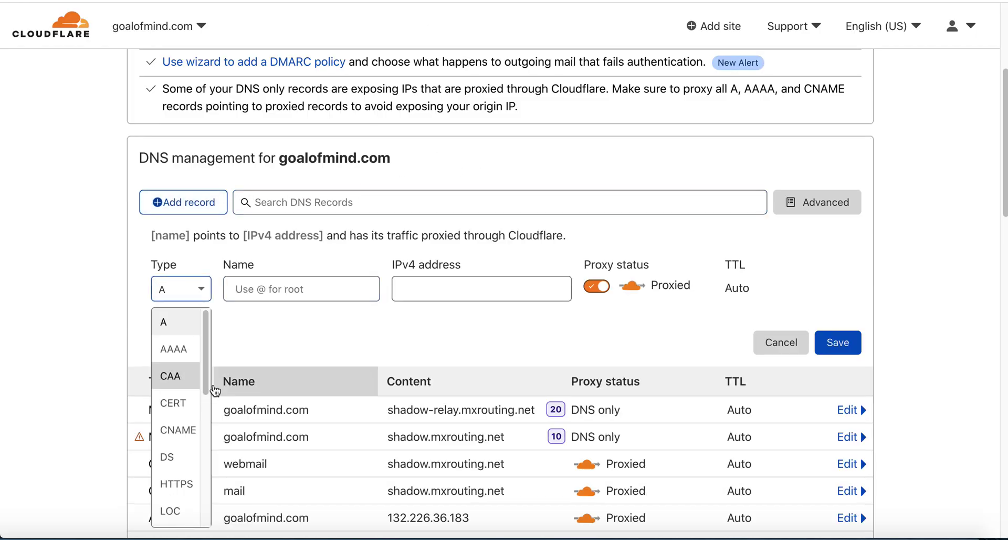
pyautogui.moveTo(204, 388); pyautogui.dragTo(205, 512)
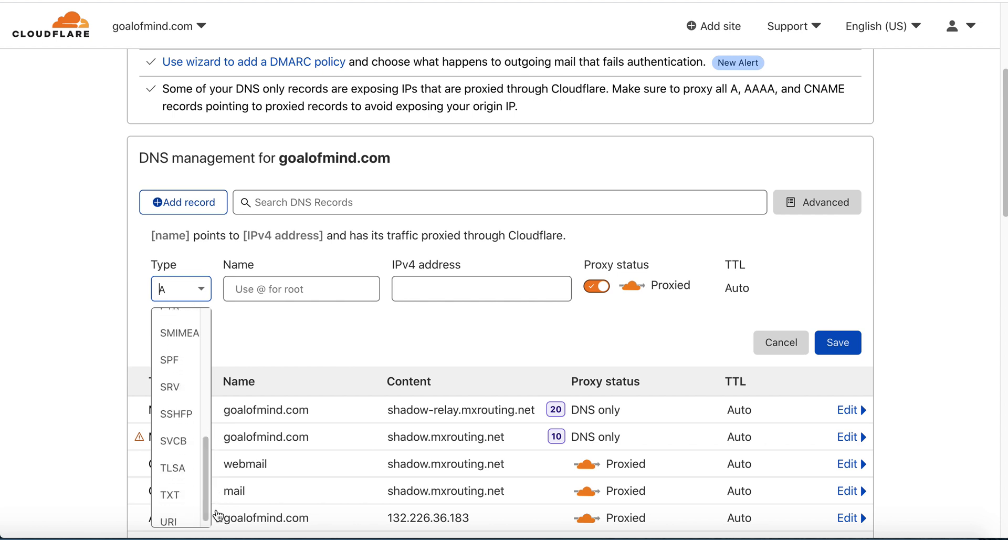
pyautogui.click(193, 497)
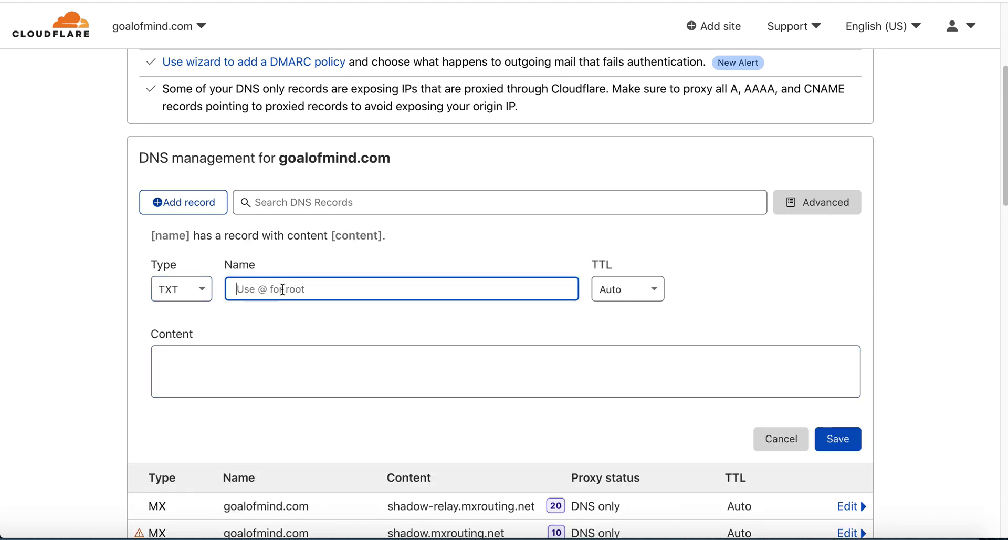
pyautogui.write('@')
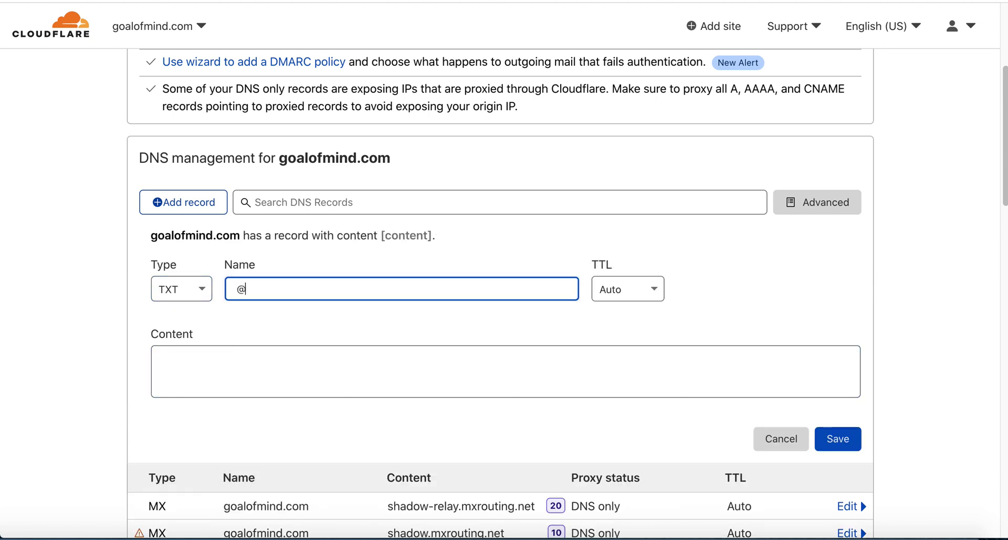
pyautogui.click(253, 371)
pyautogui.write('"v=spf1 a mx ip4:168.119.148.109 ~all')
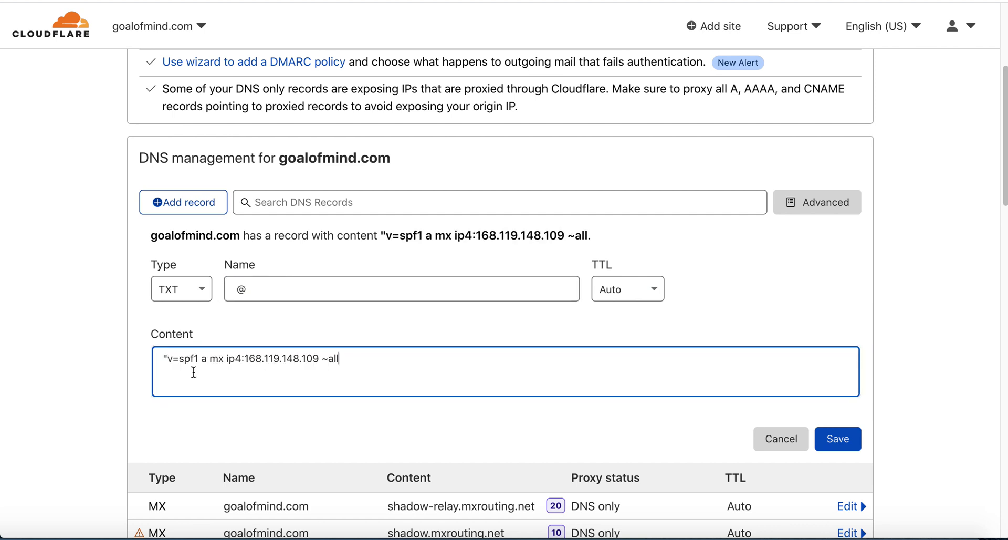
pyautogui.click(168, 358)
pyautogui.press('BackSpace')
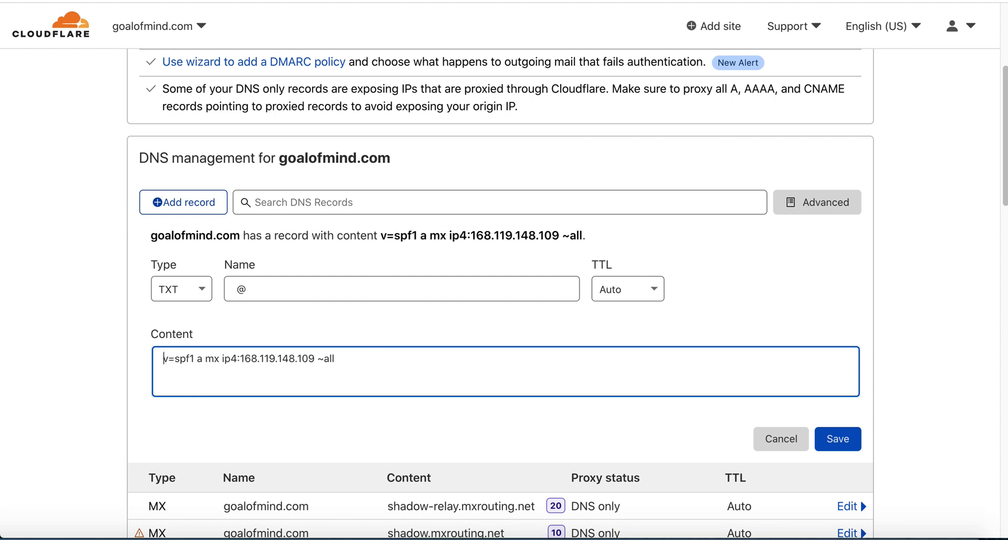
pyautogui.click(838, 438)
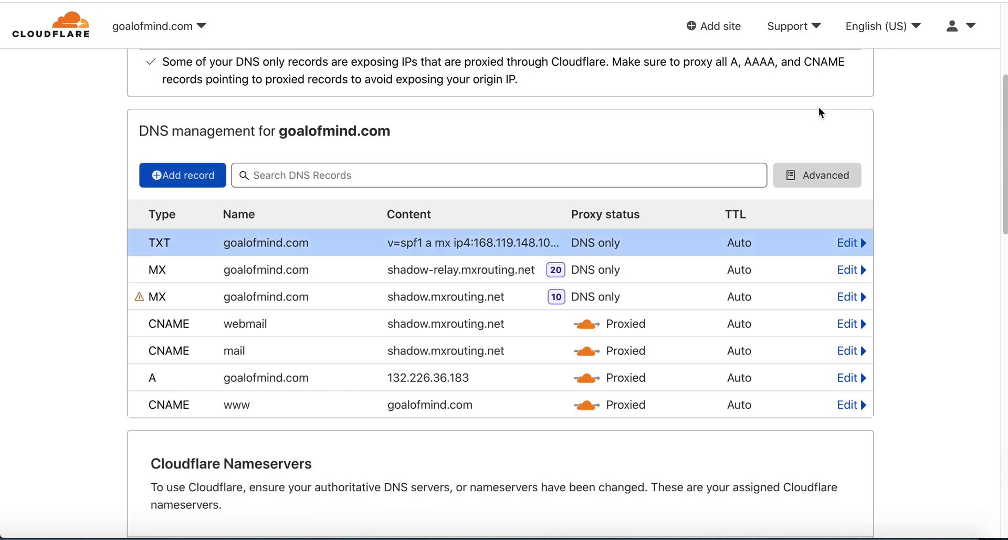
pyautogui.hotkey('alt', 'Tab')
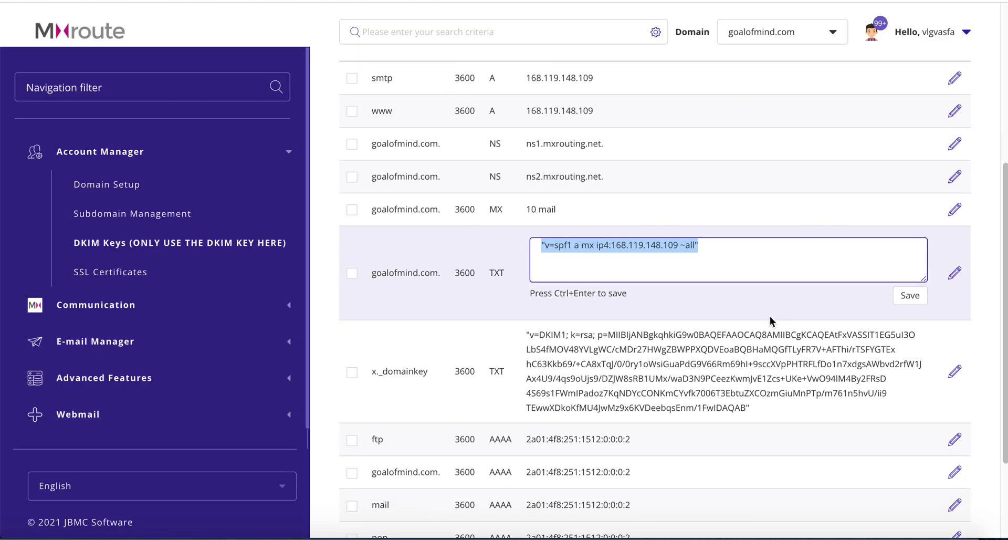
# Step: Select the x._domainkey record name in MXroute's DNS records
pyautogui.scroll(-1, 746, 314)
pyautogui.click(395, 349)
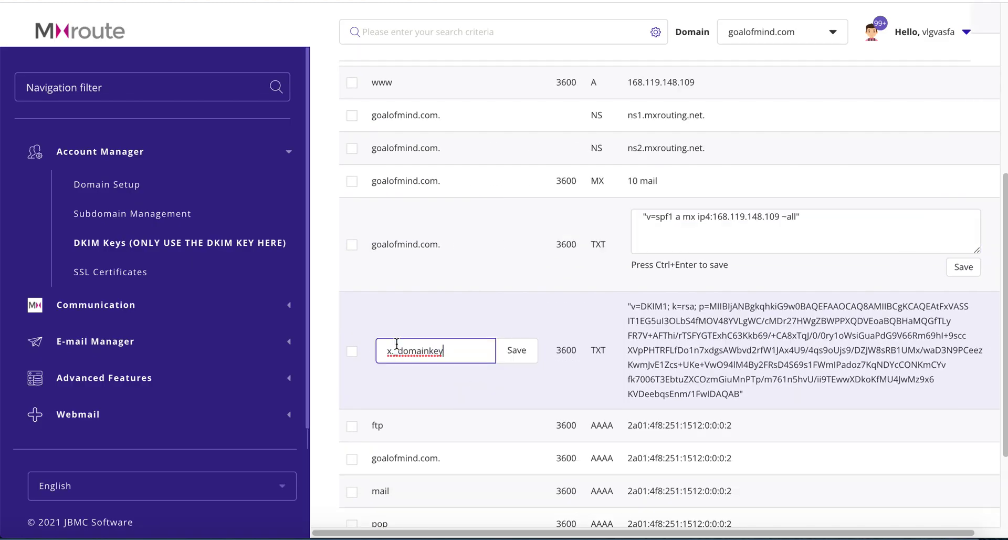
pyautogui.click(457, 350)
pyautogui.moveTo(419, 350); pyautogui.dragTo(379, 346)
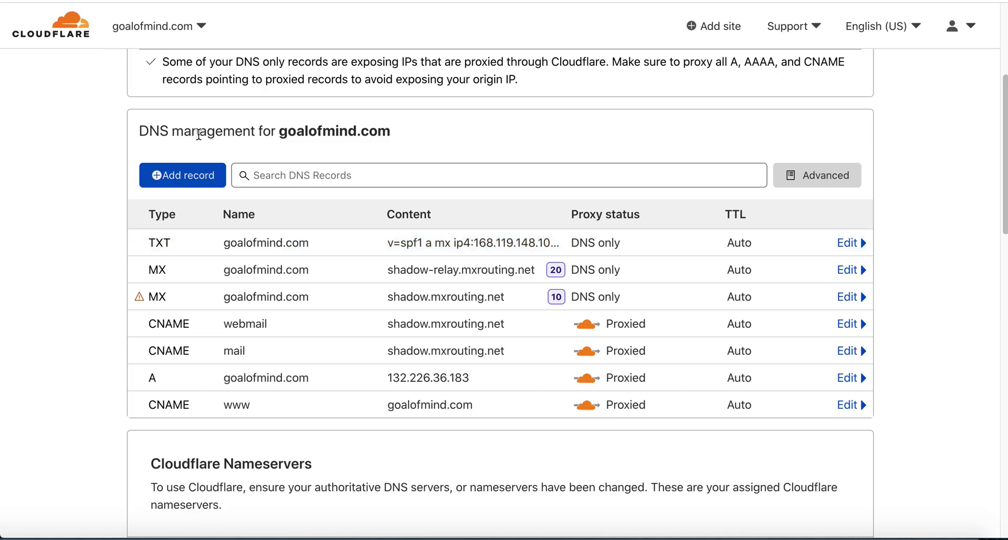
# Step: Start a new Cloudflare TXT record named x._domainkey
pyautogui.click(193, 181)
pyautogui.click(208, 260)
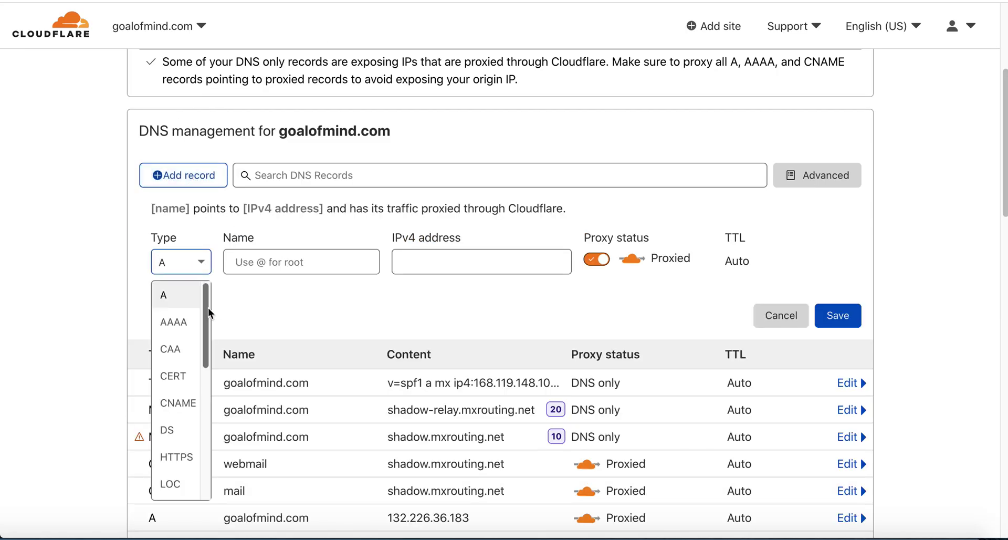
pyautogui.scroll(-5, 209, 314)
pyautogui.scroll(-2, 179, 367)
pyautogui.click(171, 398)
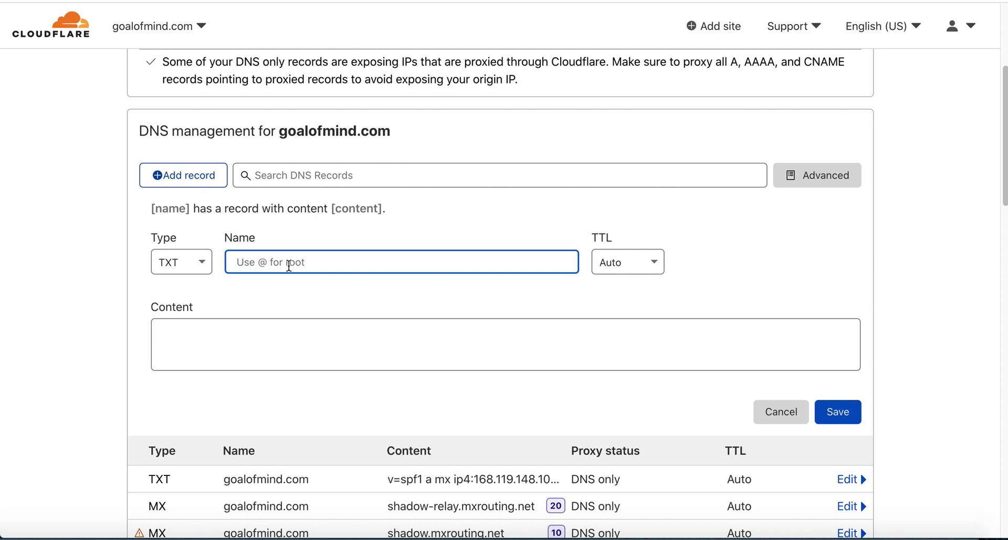
pyautogui.write('x._domainkey')
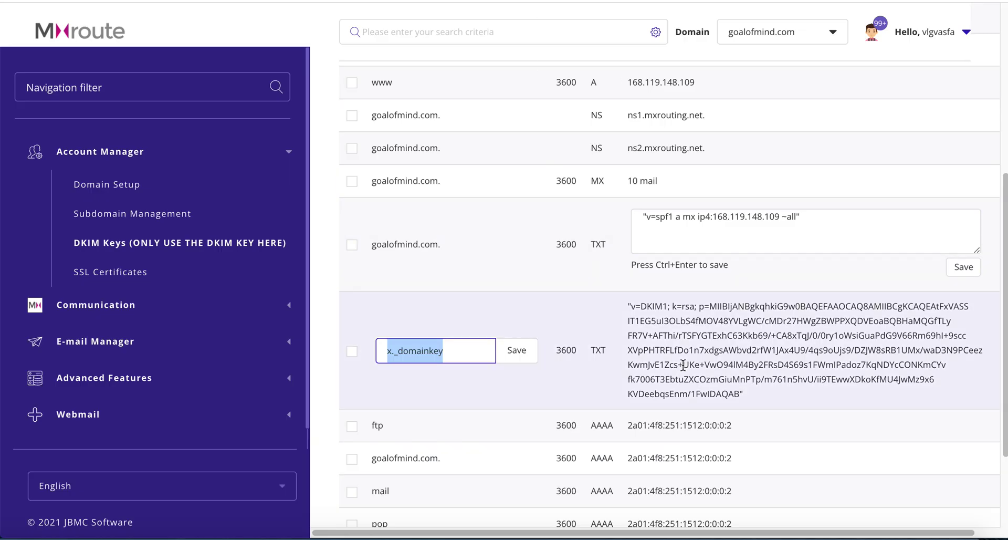
# Step: Select and copy the full DKIM key value from MXroute's x._domainkey record
pyautogui.click(809, 338)
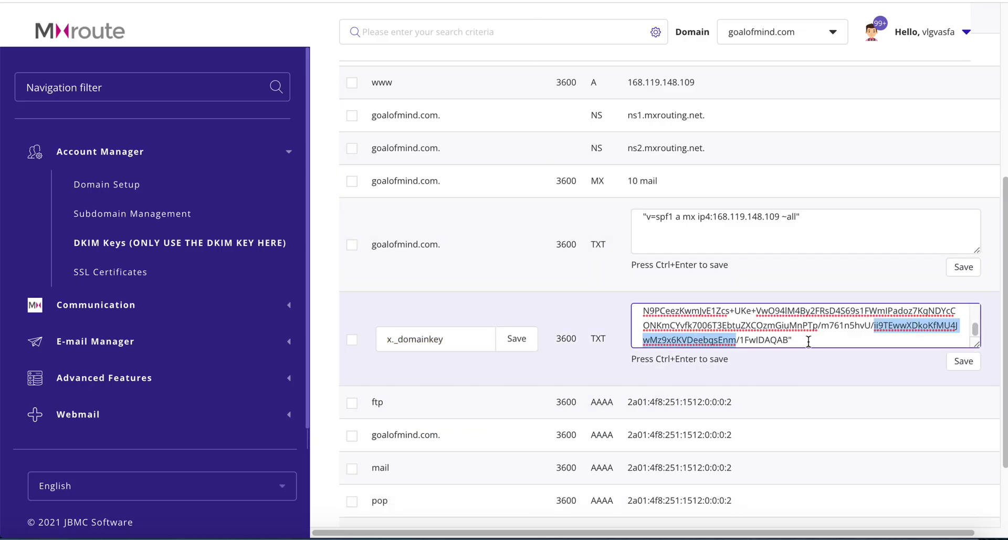
pyautogui.click(810, 338)
pyautogui.moveTo(810, 338); pyautogui.dragTo(630, 315)
pyautogui.click(714, 311)
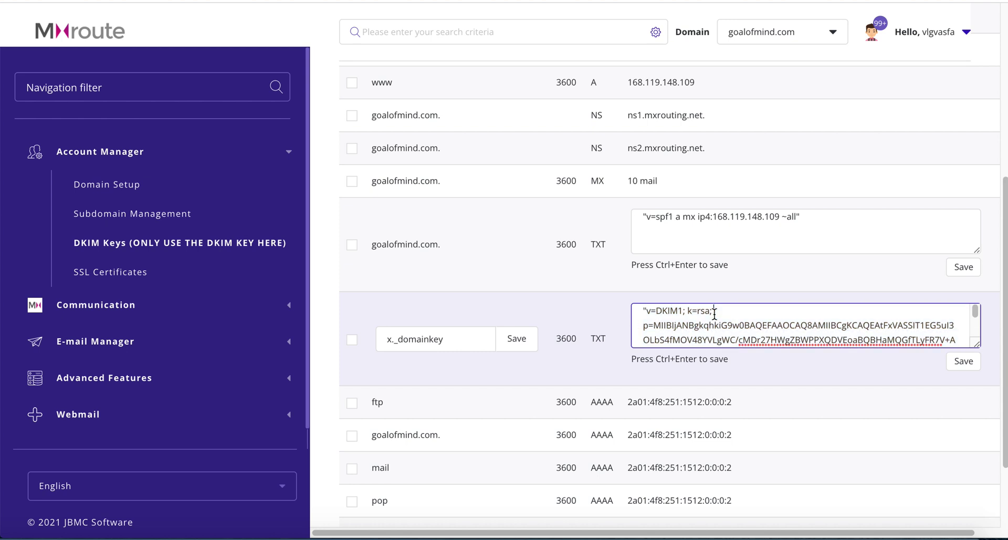
pyautogui.hotkey('ctrl', 'a')
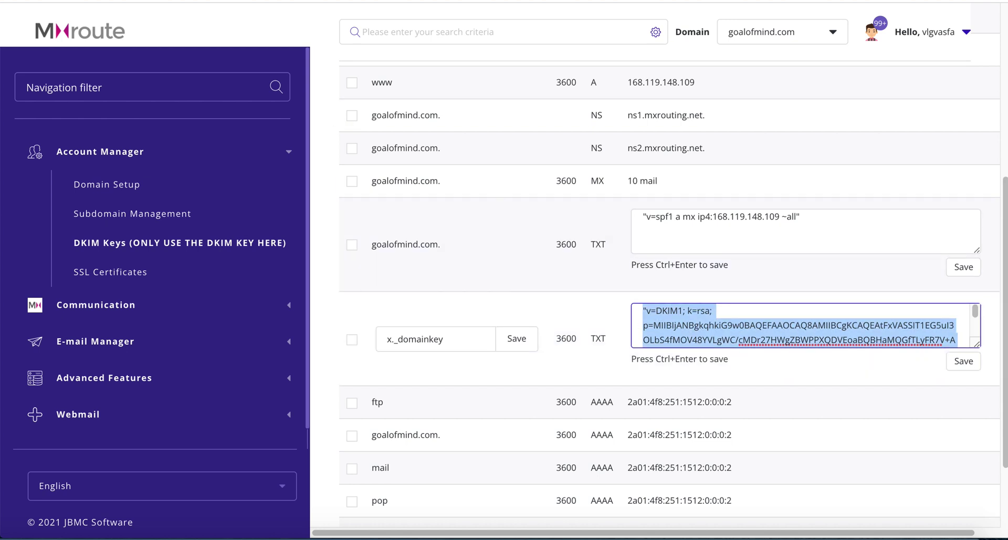
pyautogui.hotkey('alt', 'Tab')
# Step: Paste the DKIM key as the record content, strip both quotes, and save
pyautogui.click(280, 327)
pyautogui.hotkey('ctrl', 'v')
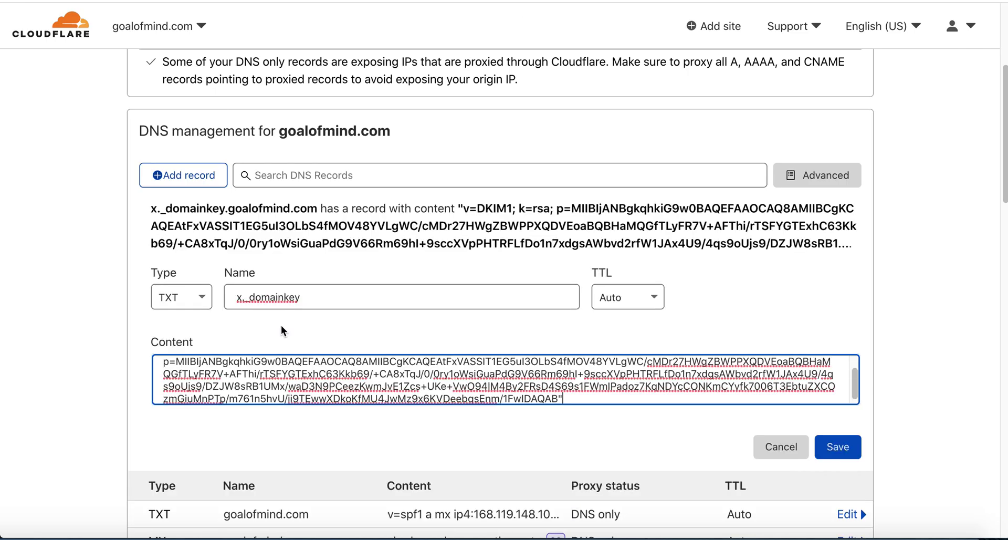
pyautogui.press('BackSpace')
pyautogui.scroll(3, 397, 366)
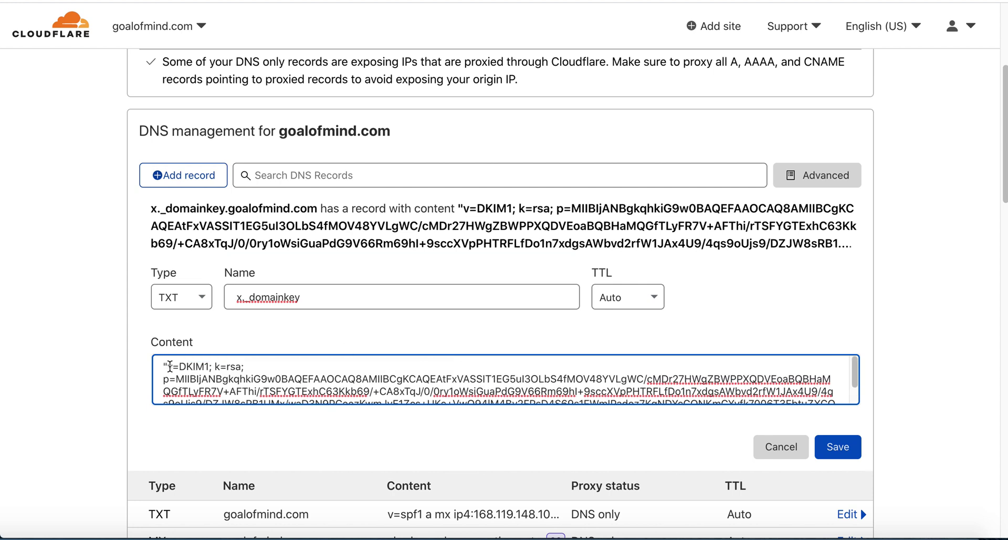
pyautogui.moveTo(169, 366); pyautogui.dragTo(157, 366)
pyautogui.press('BackSpace')
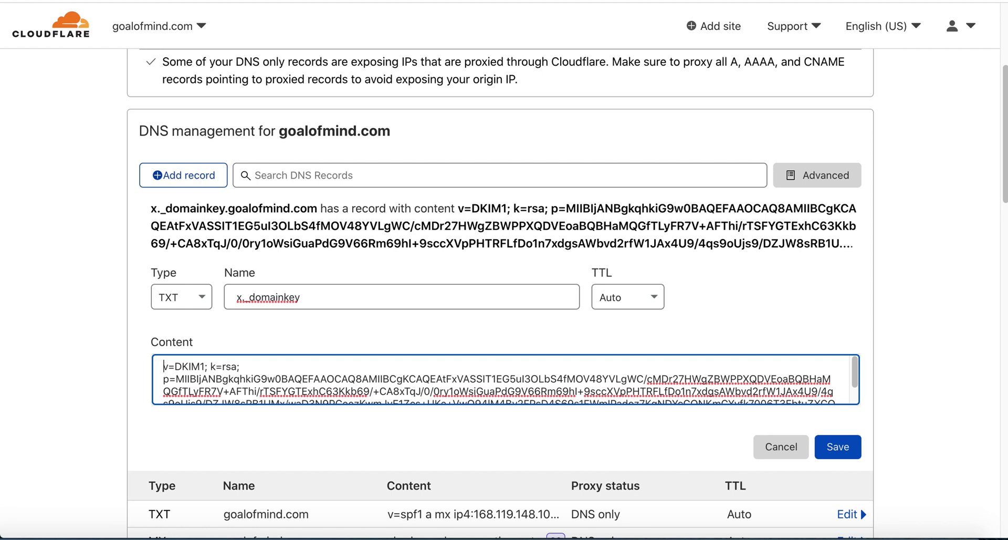
pyautogui.click(839, 449)
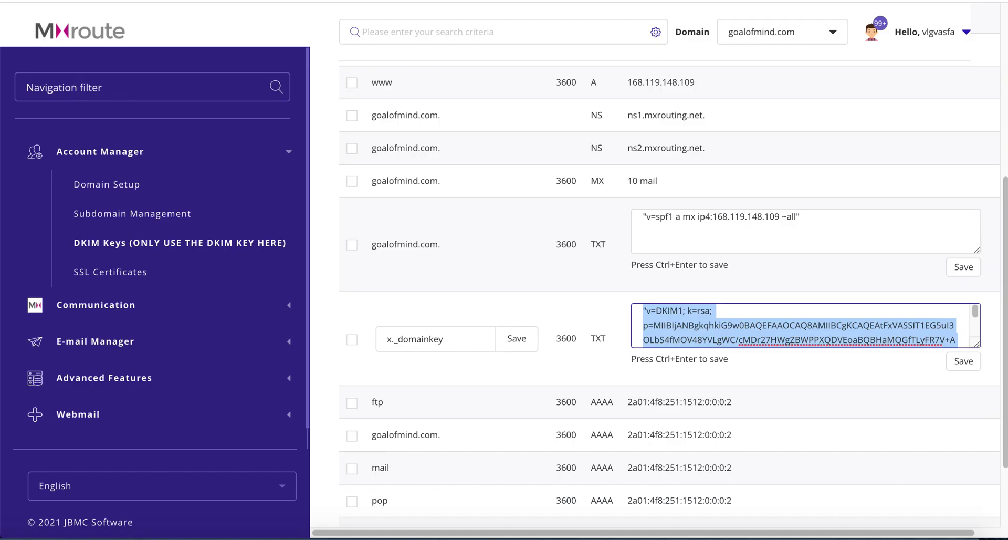
# Step: Request a Let's Encrypt certificate for mail.goalofmind.com and webmail.goalofmind.com, excluding goalofmind.com
pyautogui.click(547, 301)
pyautogui.scroll(1, 635, 286)
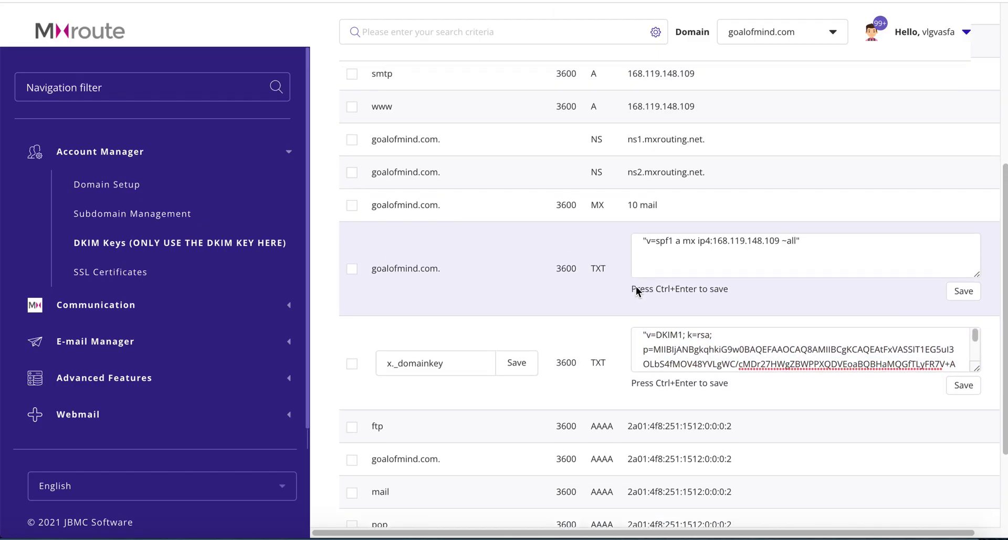
pyautogui.click(121, 274)
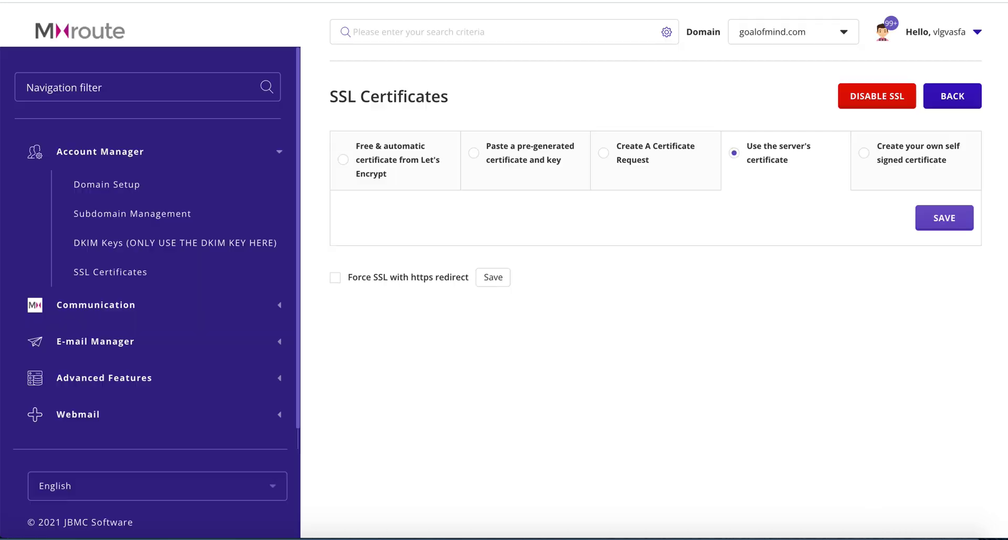
pyautogui.click(343, 160)
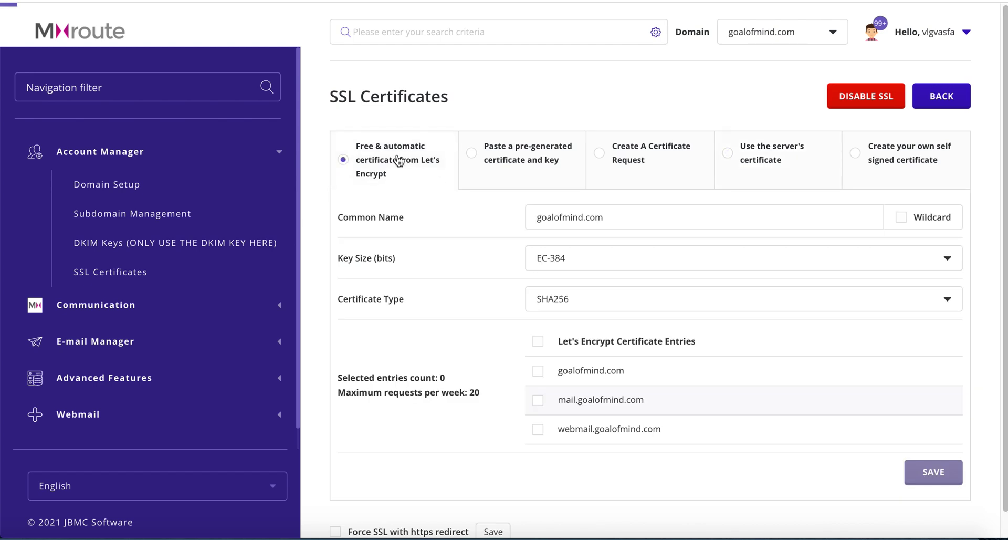
pyautogui.scroll(-1, 467, 196)
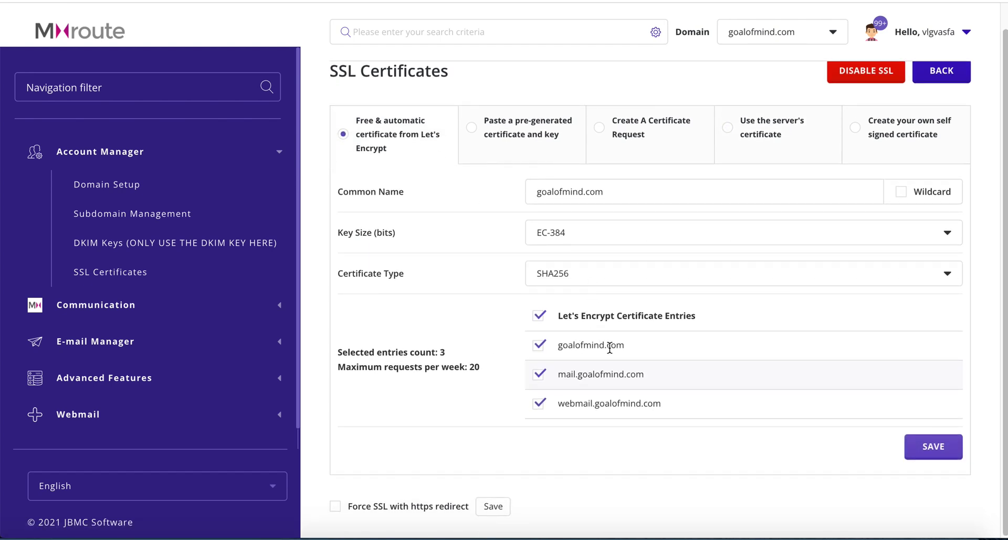
pyautogui.click(539, 347)
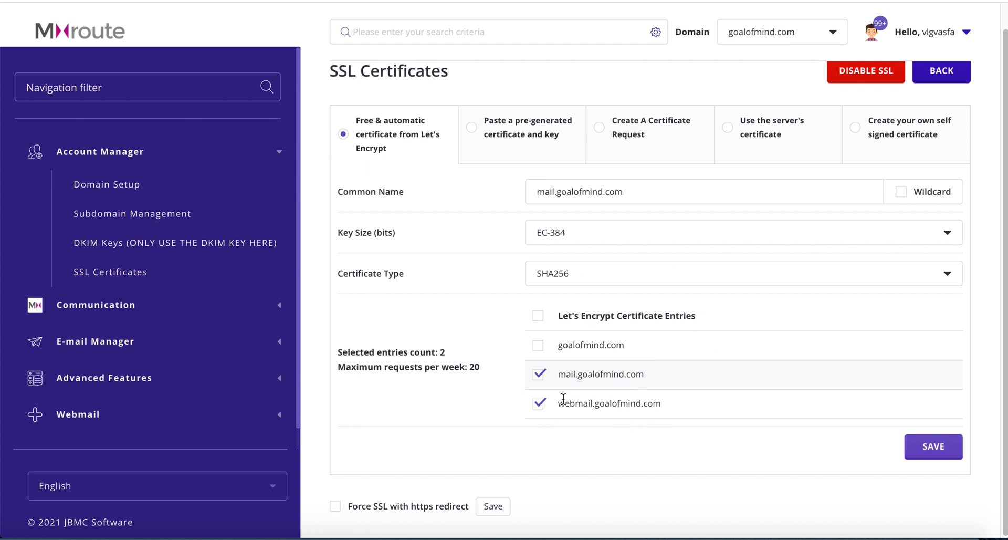
pyautogui.click(938, 451)
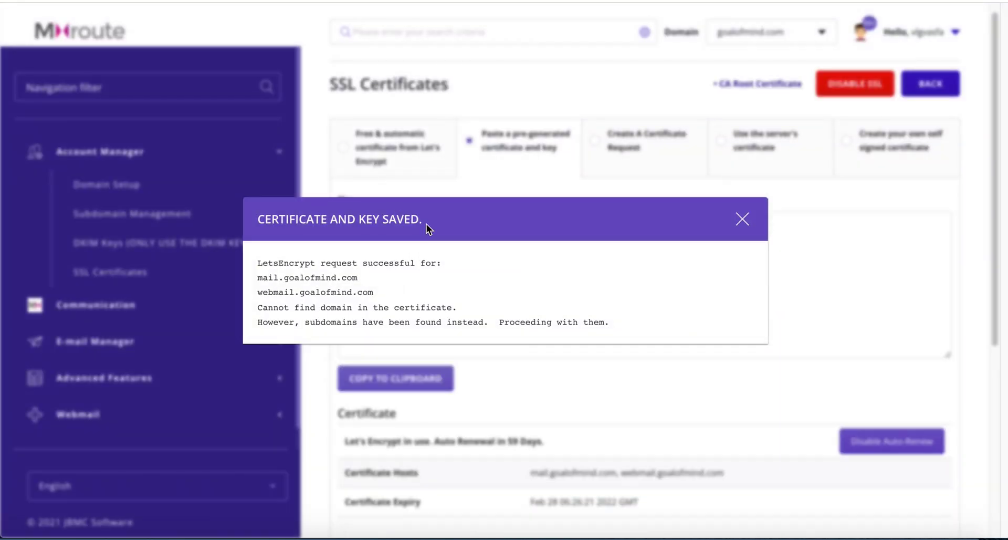
# Step: Dismiss the Certificate and Key Saved notice and expand MXroute's E-mail Manager section
pyautogui.click(743, 219)
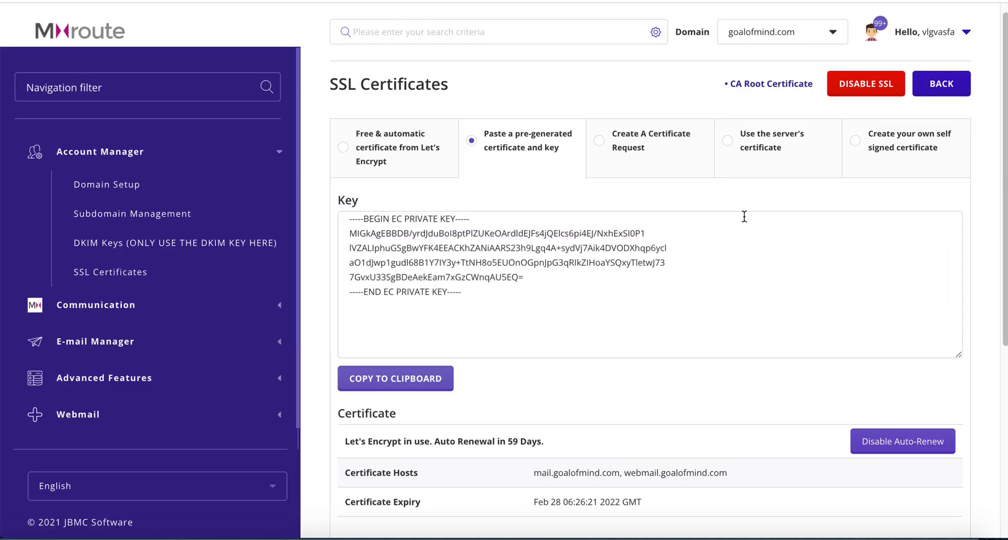
pyautogui.scroll(-5, 538, 373)
pyautogui.scroll(5, 538, 373)
pyautogui.scroll(-2, 538, 373)
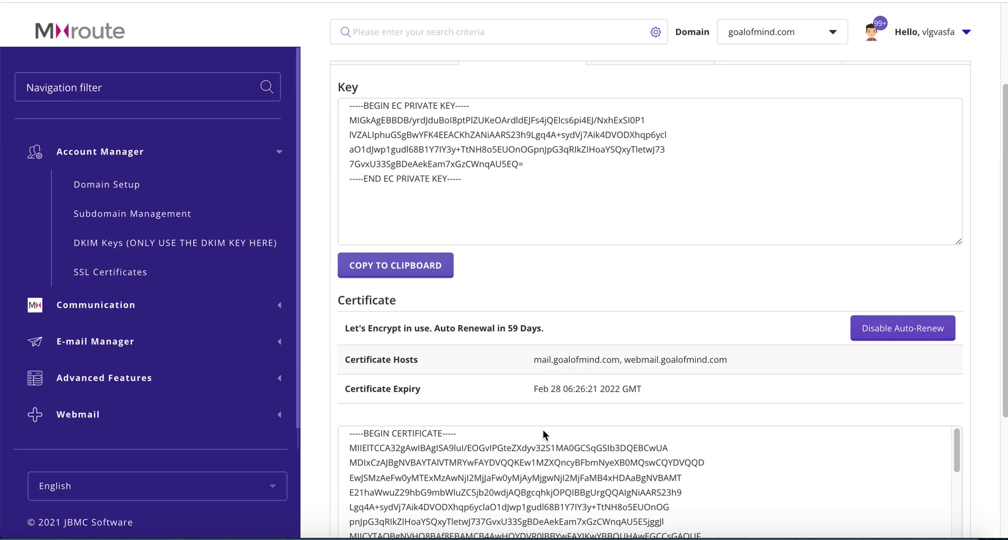
pyautogui.scroll(-3, 473, 374)
pyautogui.scroll(4, 464, 374)
pyautogui.scroll(2, 464, 375)
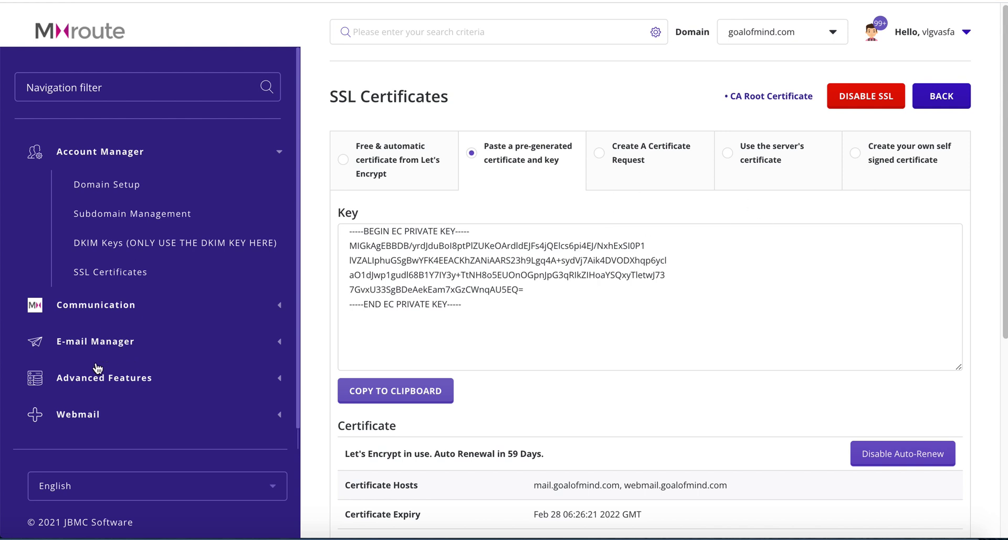
pyautogui.click(110, 347)
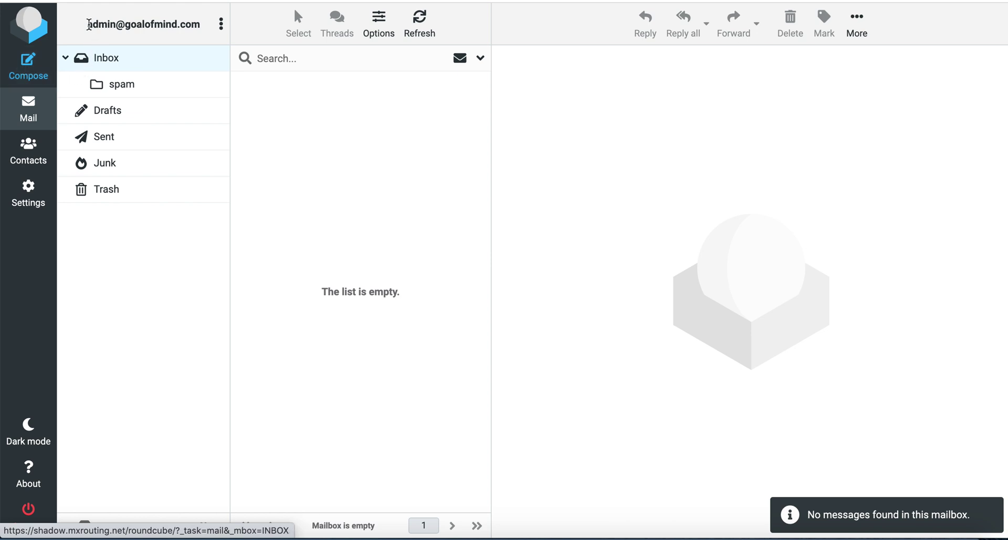
# Step: Email the Gmail address with subject 'Admin From Goalofmind' and body 'Body Text'
pyautogui.moveTo(89, 24); pyautogui.dragTo(203, 32)
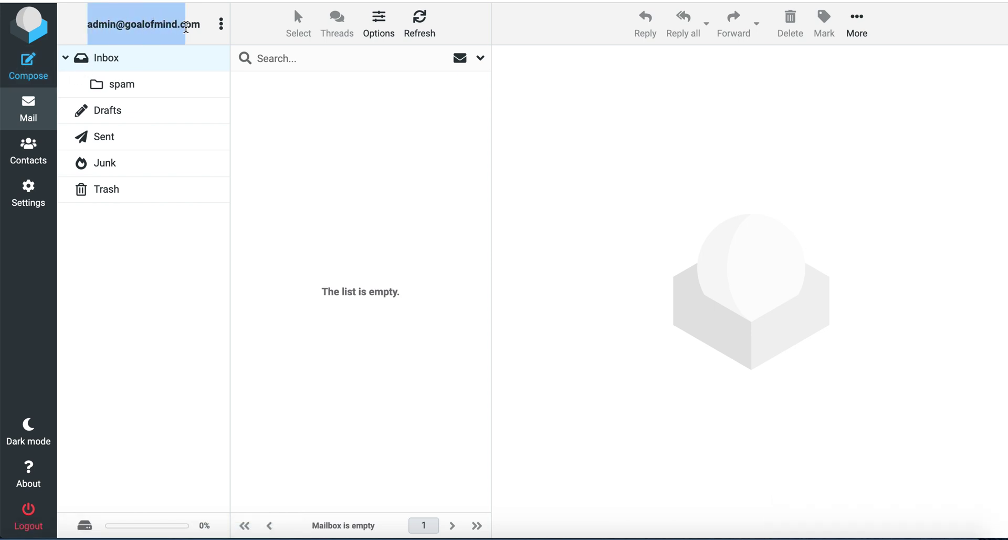
pyautogui.click(119, 61)
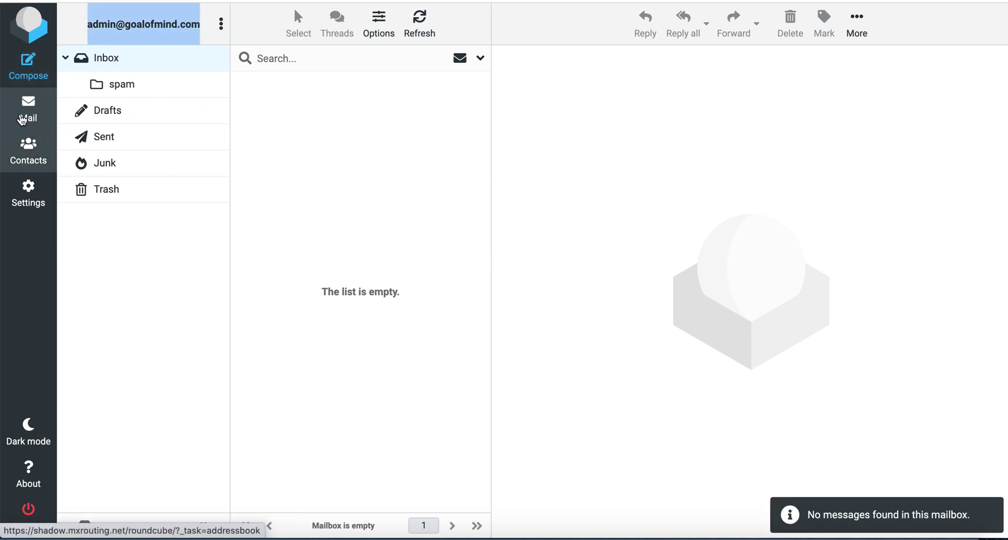
pyautogui.click(30, 74)
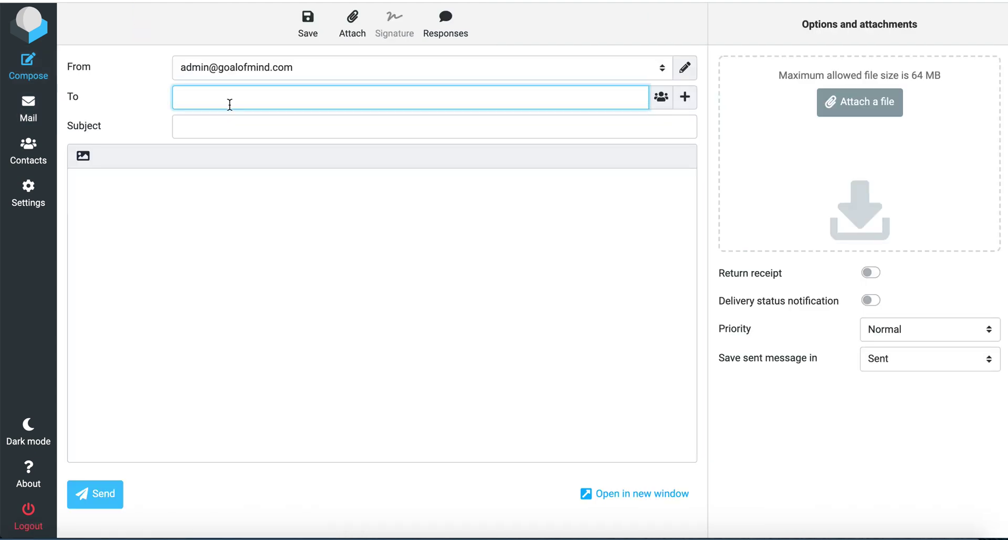
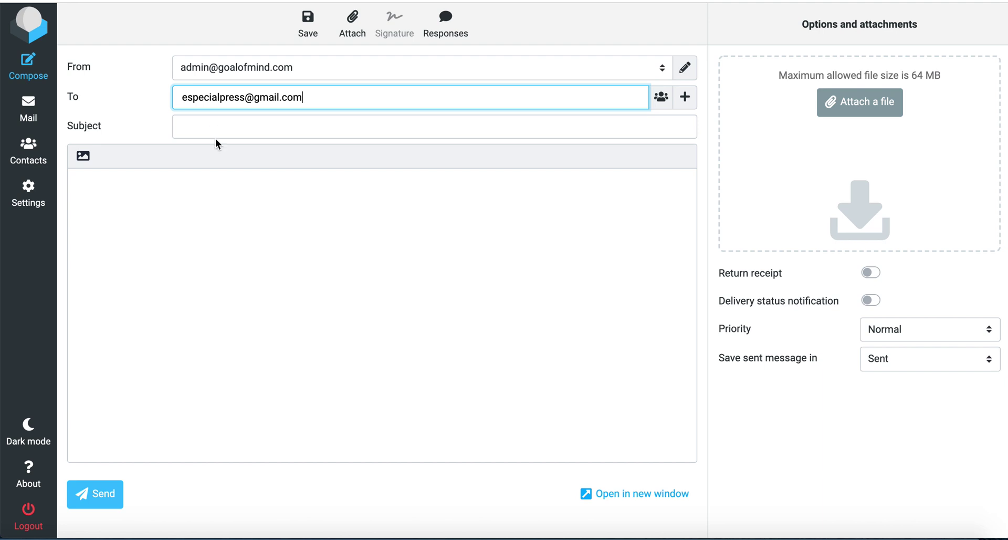
pyautogui.click(226, 128)
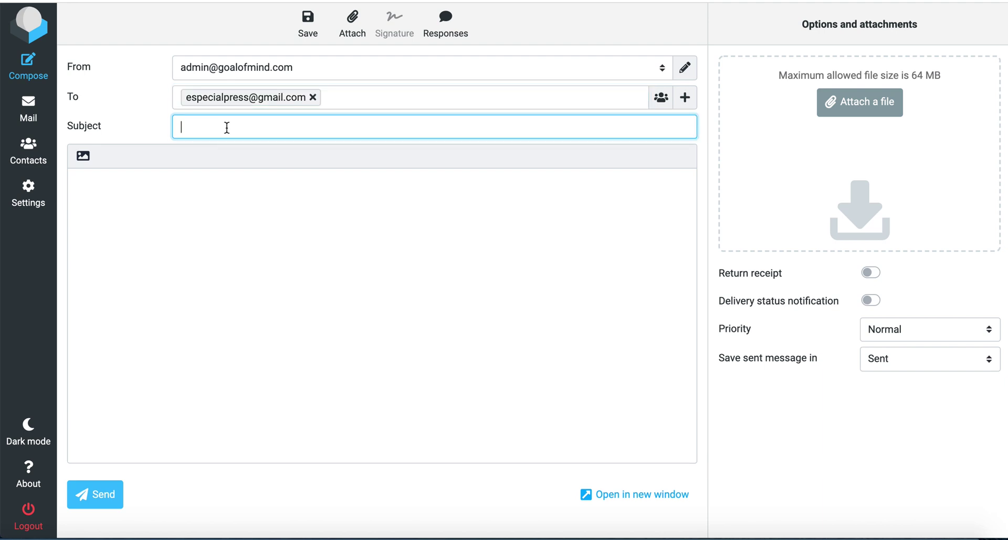
pyautogui.write('T')
pyautogui.write('ofmind')
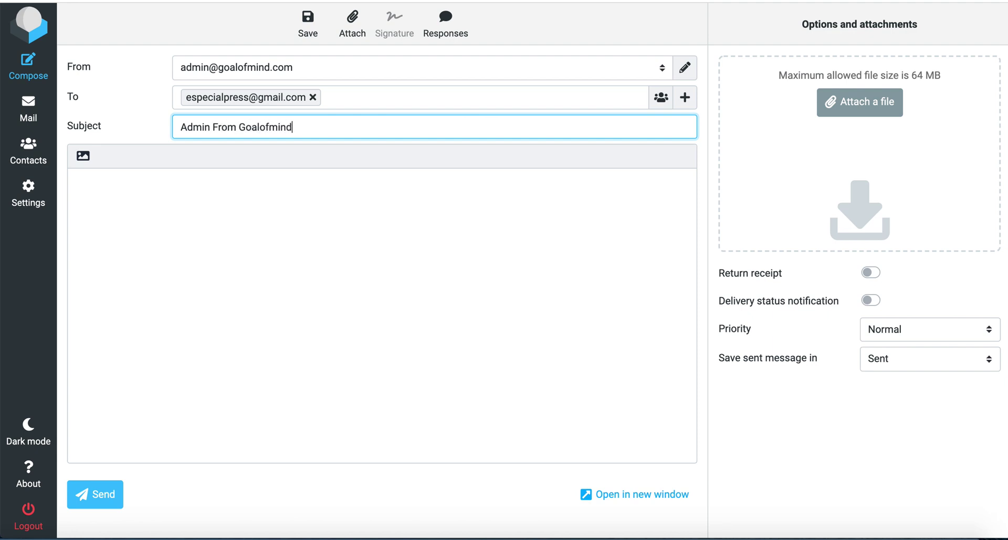
pyautogui.click(255, 209)
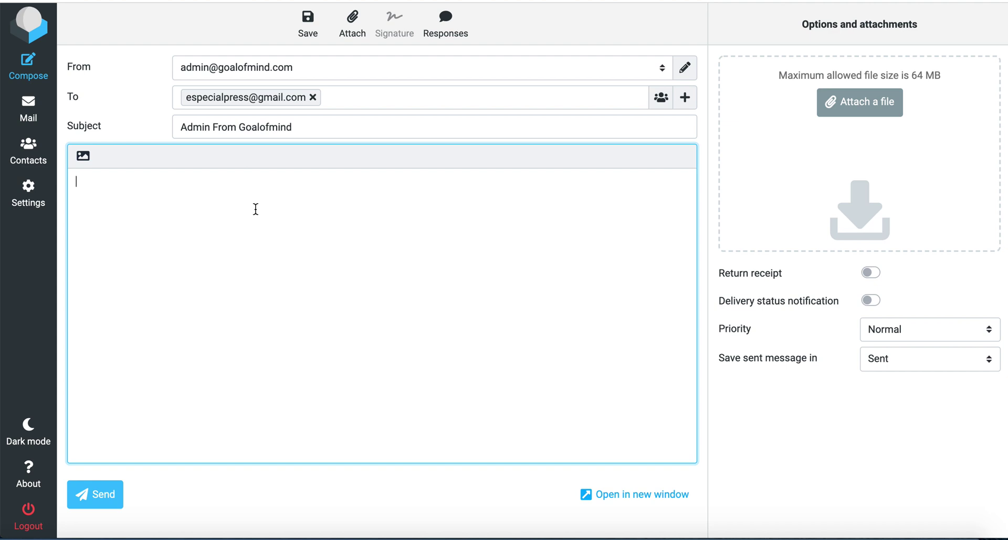
pyautogui.write('Body Text')
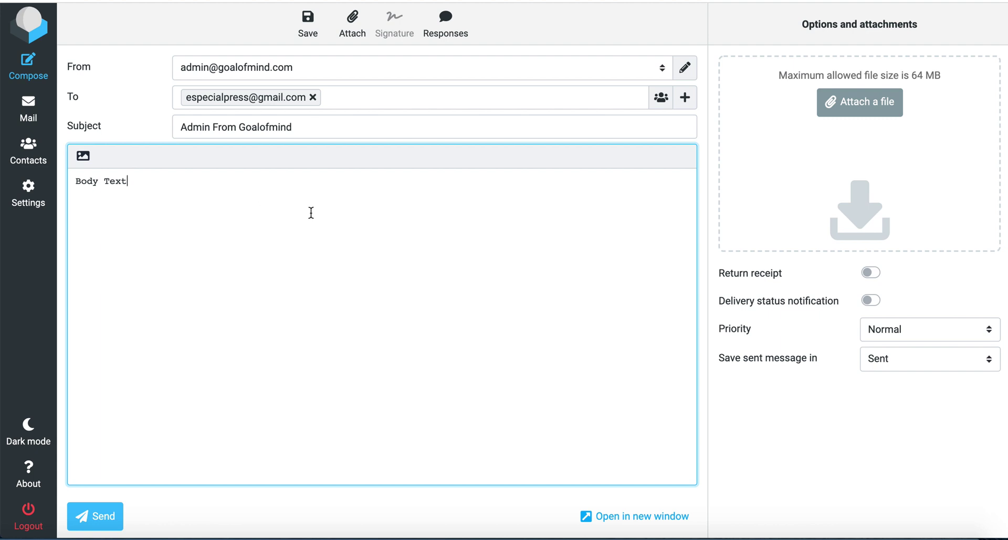
pyautogui.click(100, 523)
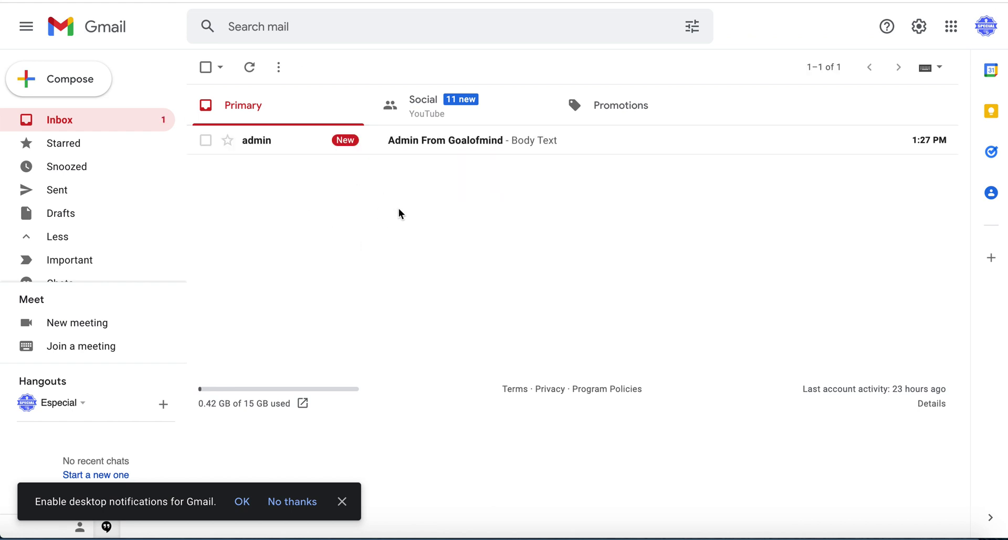
# Step: Open the Admin From Goalofmind message in Gmail and reply 'Hey, Got it!'
pyautogui.click(65, 121)
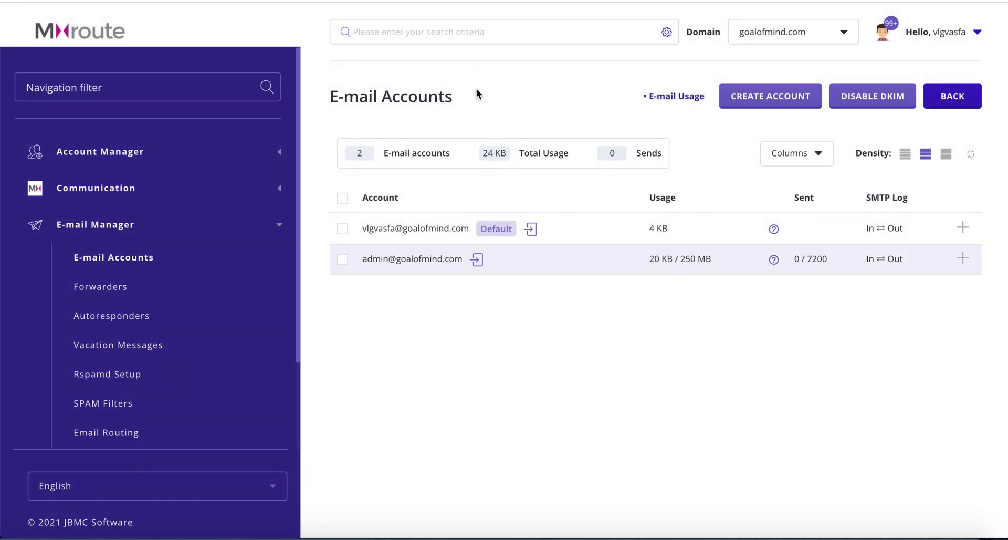
pyautogui.scroll(-2, 126, 371)
pyautogui.scroll(2, 146, 349)
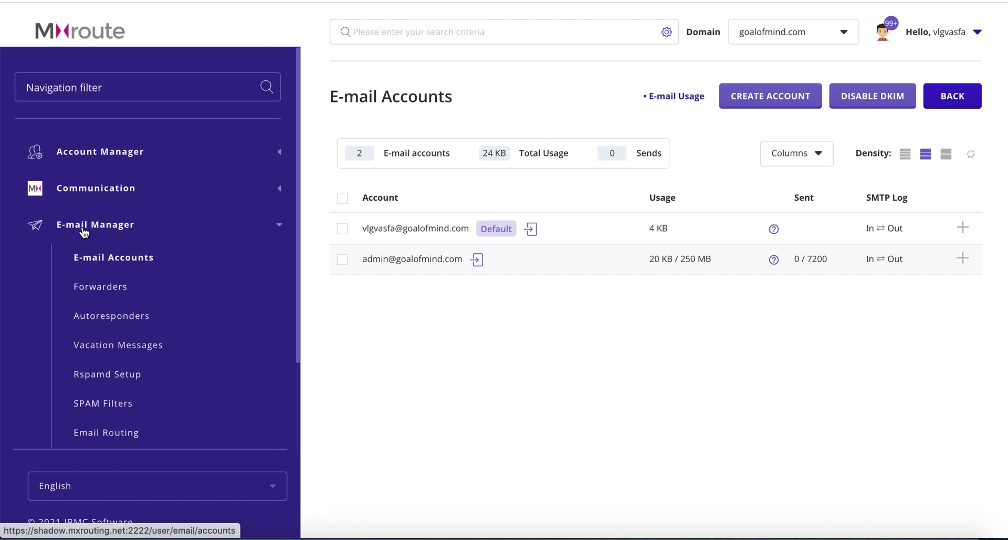
pyautogui.click(100, 158)
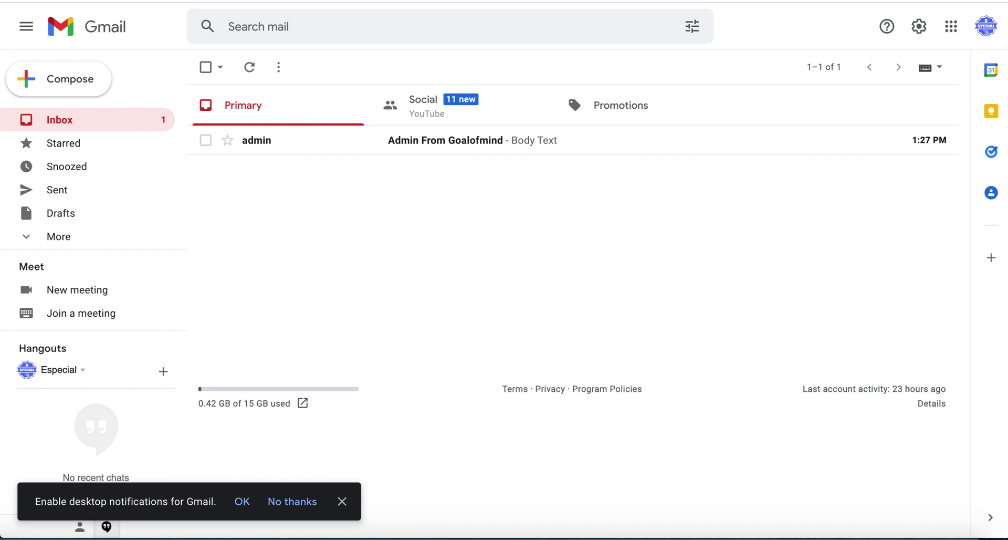
pyautogui.click(434, 150)
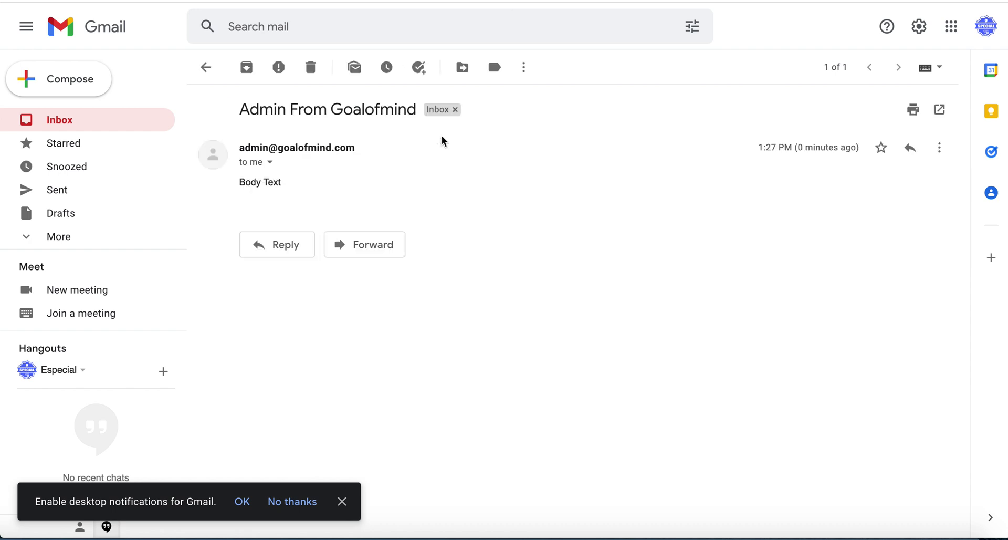
pyautogui.click(289, 246)
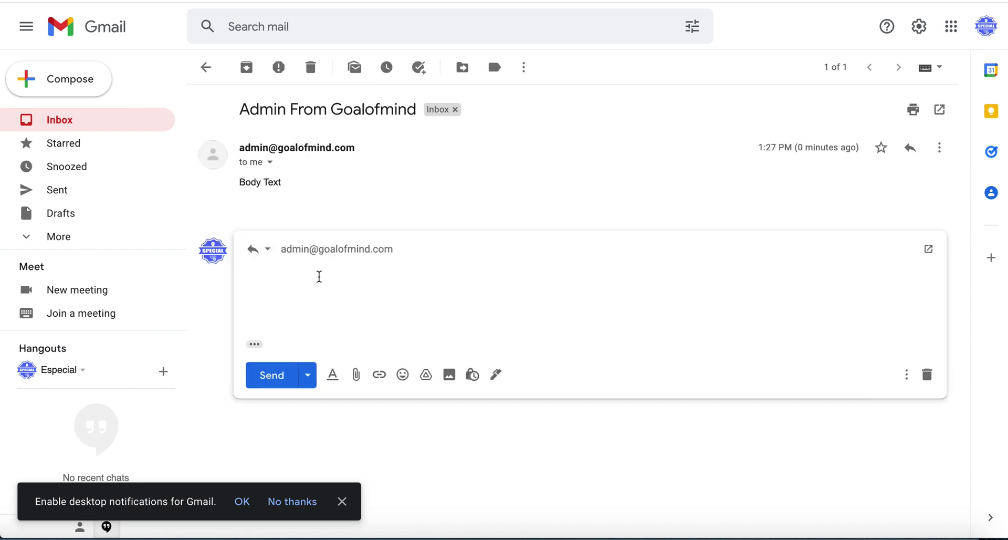
pyautogui.write('He')
pyautogui.write('!')
pyautogui.click(275, 374)
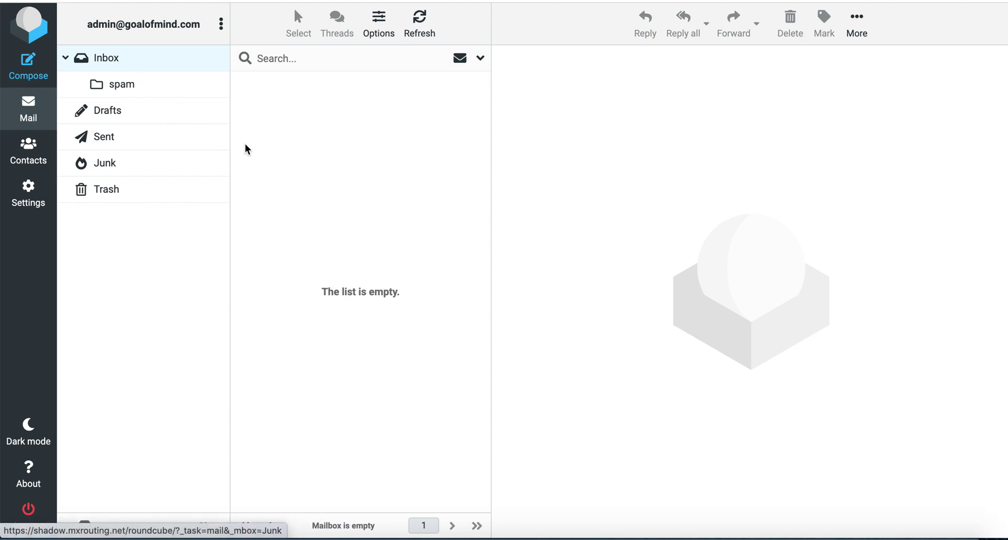
# Step: Refresh the Roundcube inbox and read the 'Re: Admin From Goalofmind' reply saying 'Hey, Got it!'
pyautogui.click(107, 59)
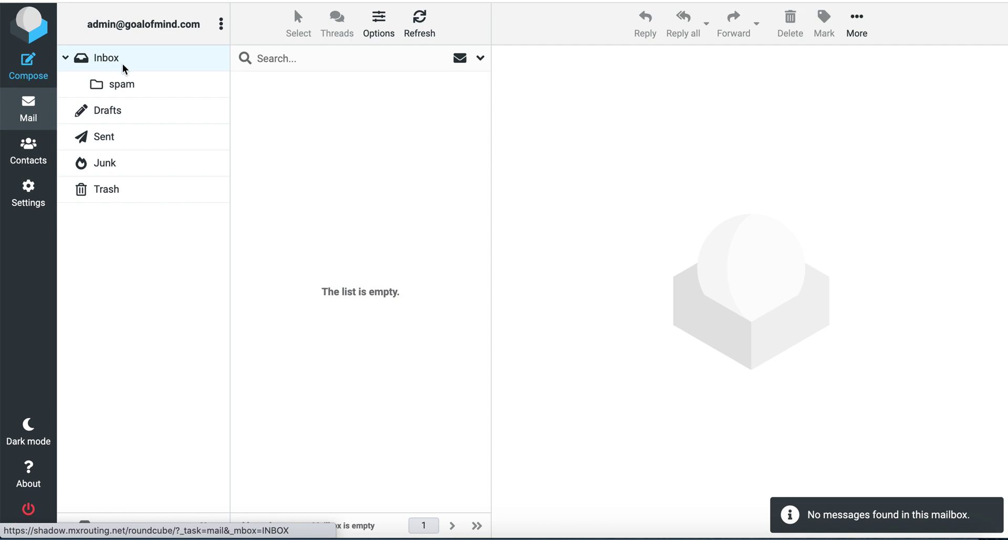
pyautogui.click(111, 64)
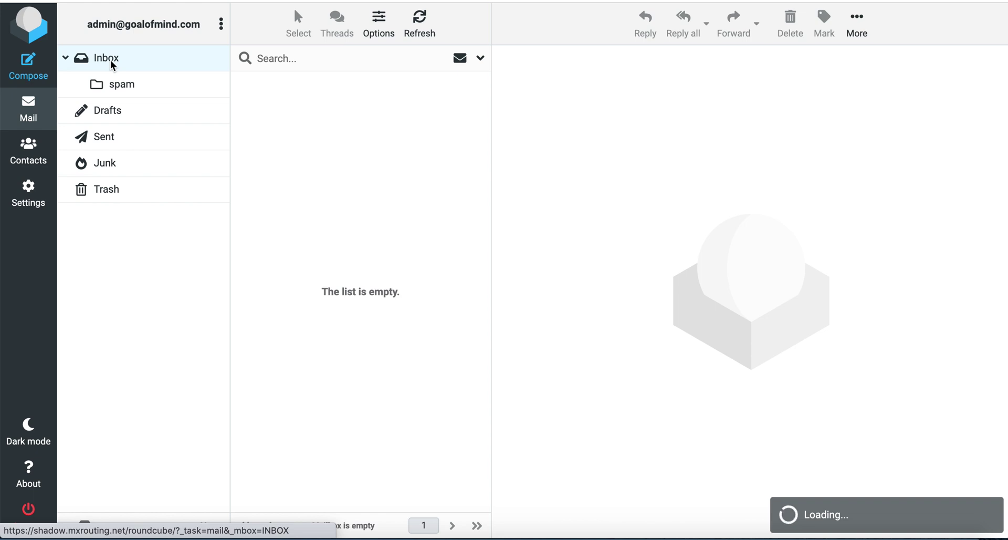
pyautogui.click(416, 24)
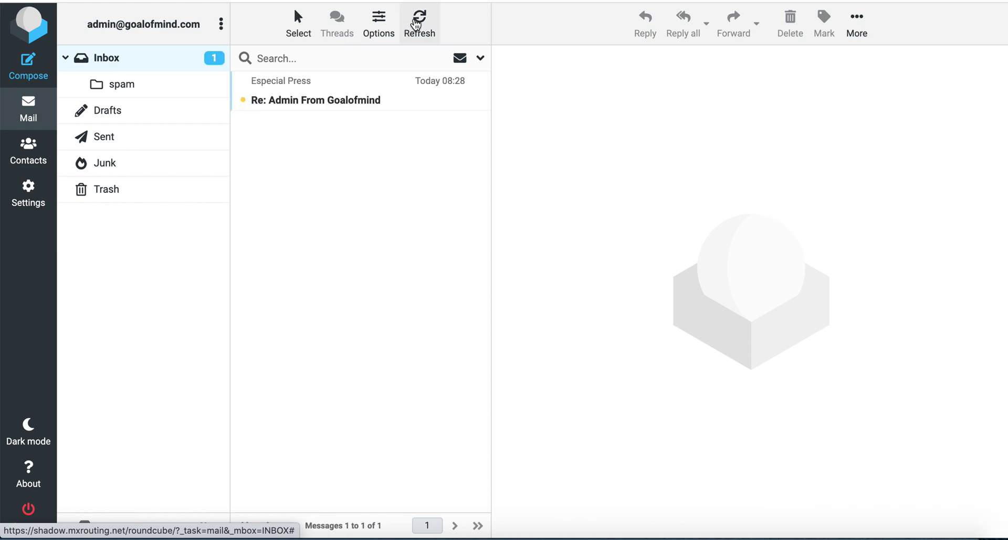
pyautogui.click(302, 103)
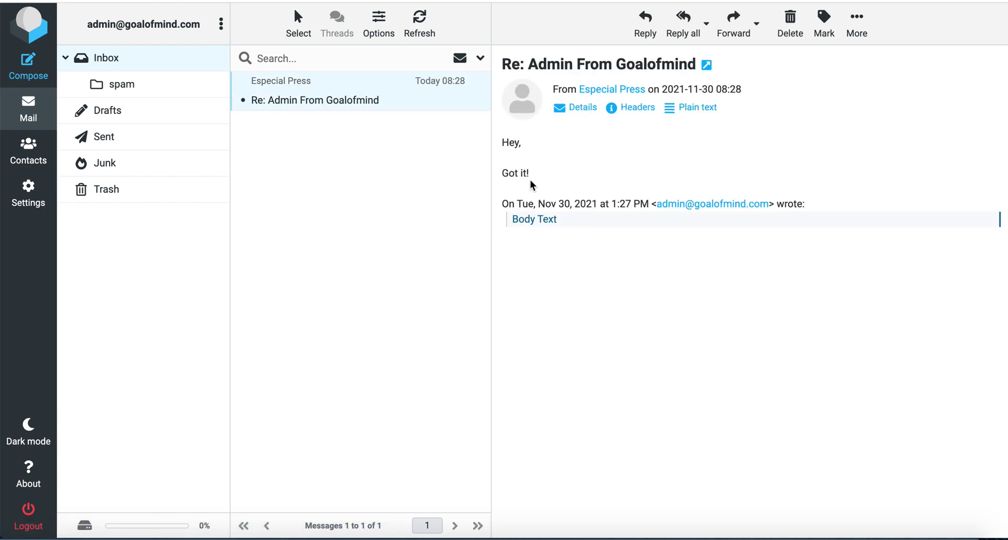
pyautogui.moveTo(509, 175); pyautogui.dragTo(540, 180)
pyautogui.click(578, 173)
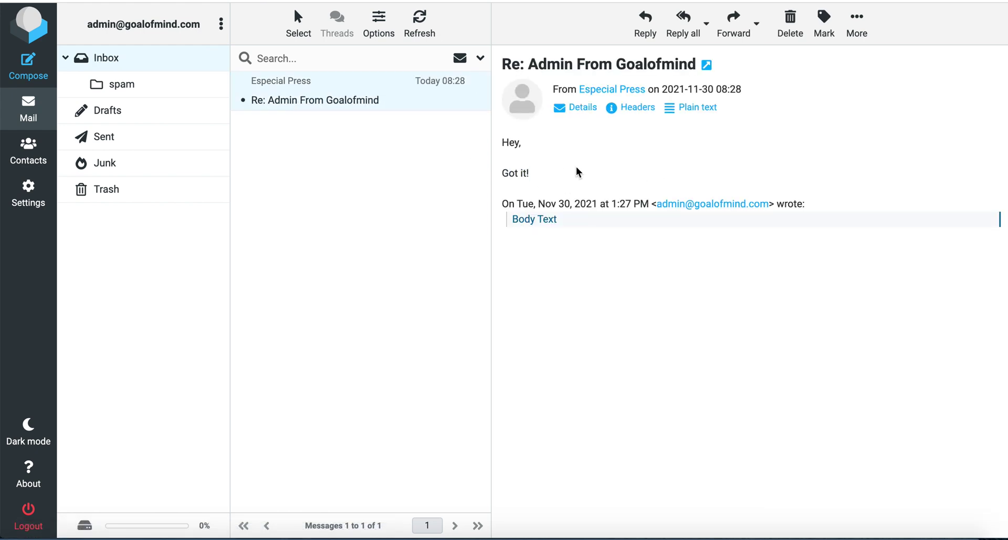